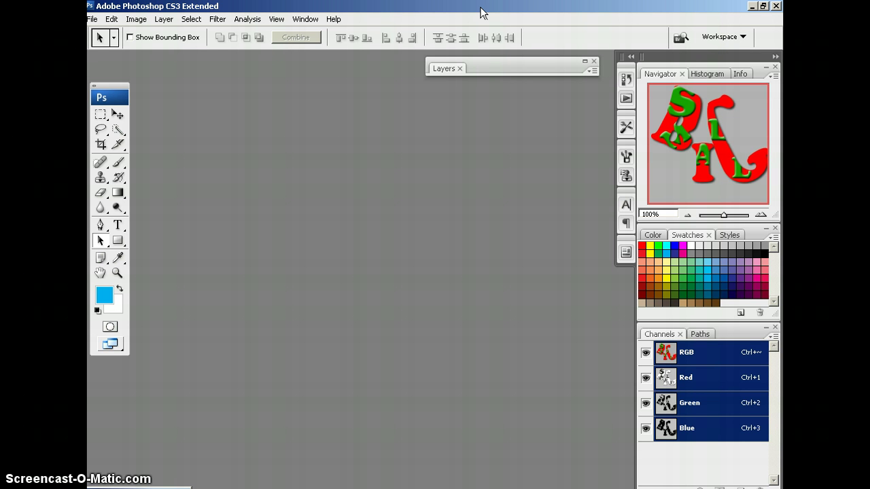
- Open the recent file Clipping Mask Practice1.psd, examine the finished lettering example, and close the file
{"action": "left_click", "coordinate": [475, 13]}
{"action": "left_click", "coordinate": [699, 91]}
{"action": "left_click", "coordinate": [92, 20]}
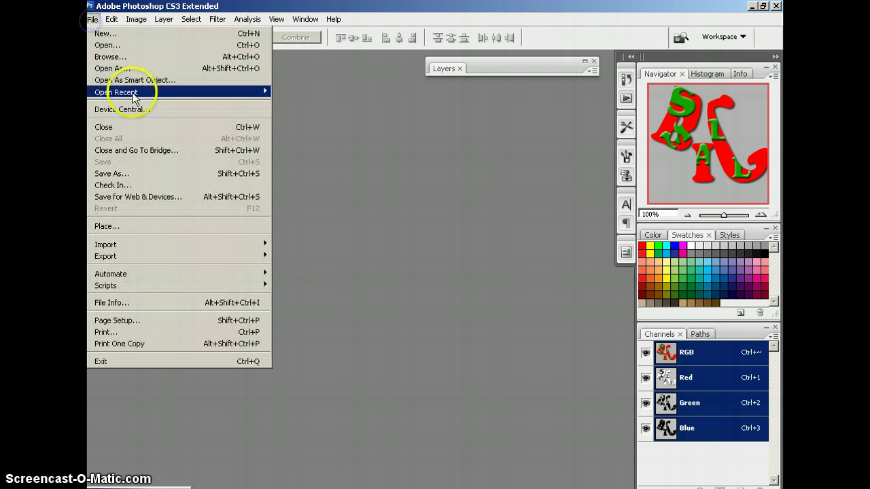
{"action": "left_click", "coordinate": [134, 95]}
{"action": "left_click", "coordinate": [295, 92]}
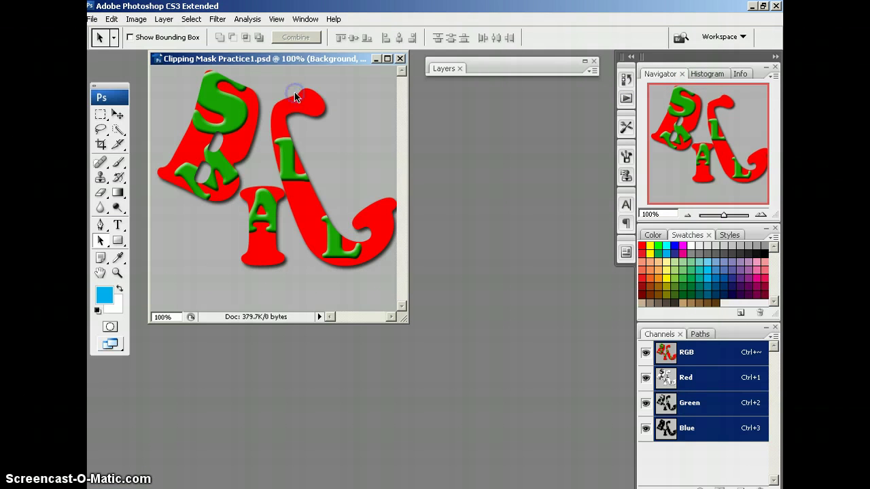
{"action": "left_click_drag", "start_coordinate": [307, 61], "coordinate": [323, 91]}
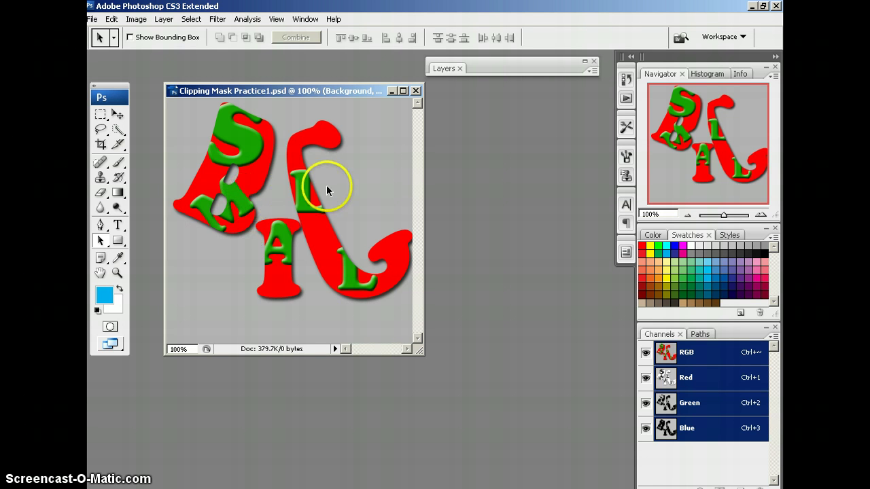
{"action": "left_click", "coordinate": [416, 91]}
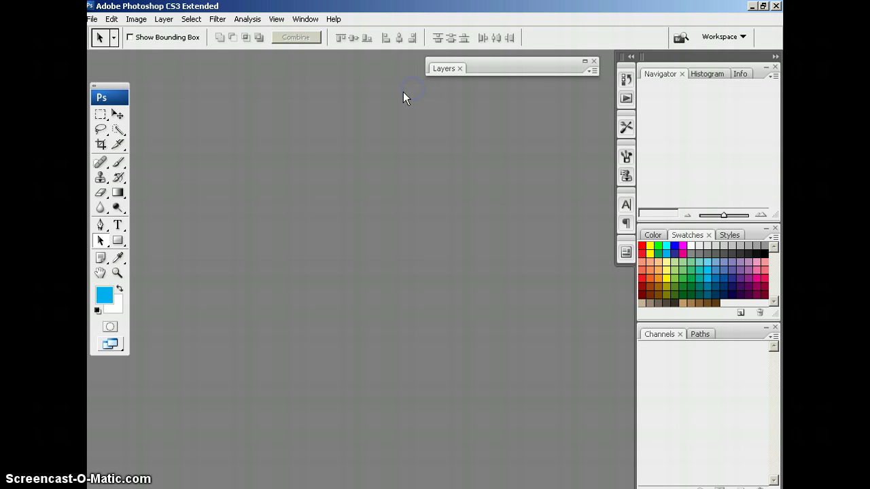
- Create a new 5 by 5 inch, 72 pixels/inch RGB document with a white background, named with the author's username followed by "_clipping type"
{"action": "left_click", "coordinate": [92, 19]}
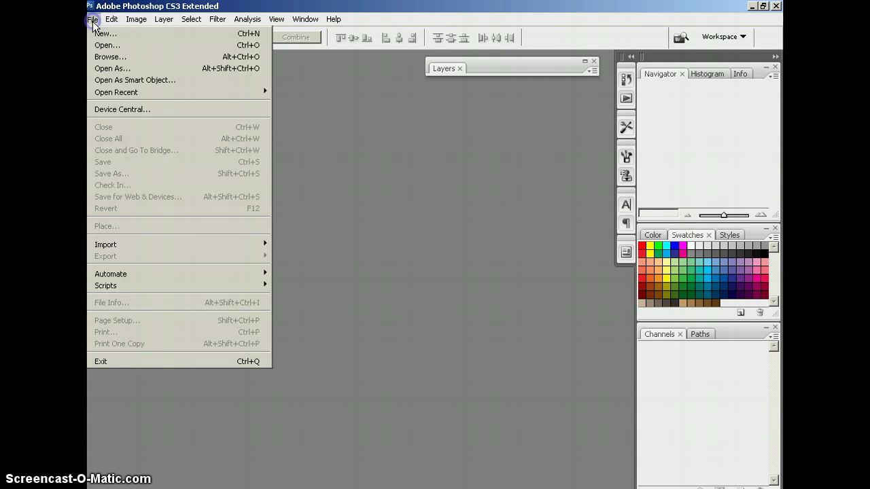
{"action": "left_click", "coordinate": [103, 34]}
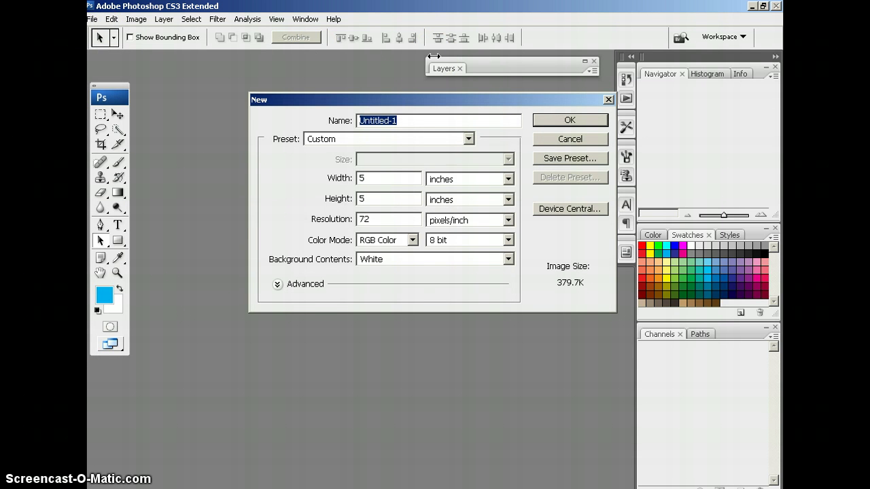
{"action": "type", "text": "adiconti_cli"}
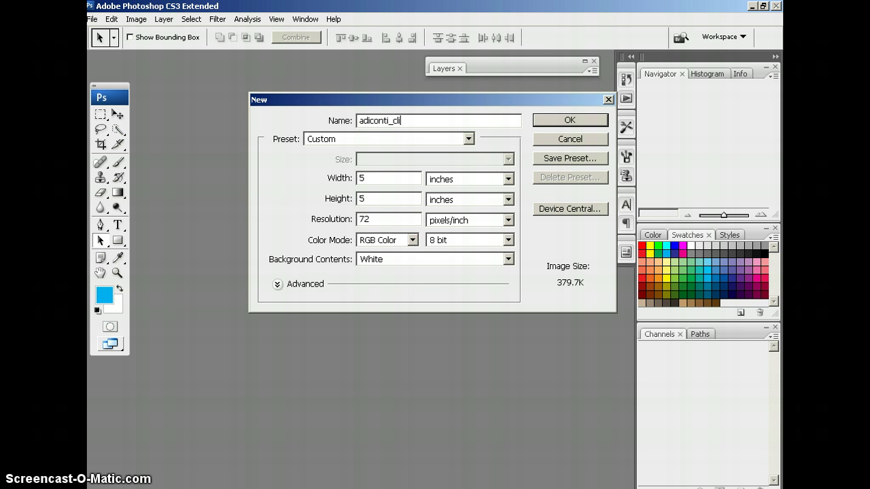
{"action": "type", "text": "pping thyp"}
{"action": "key", "text": "BackSpace"}
{"action": "key", "text": "BackSpace"}
{"action": "key", "text": "BackSpace"}
{"action": "type", "text": "ype"}
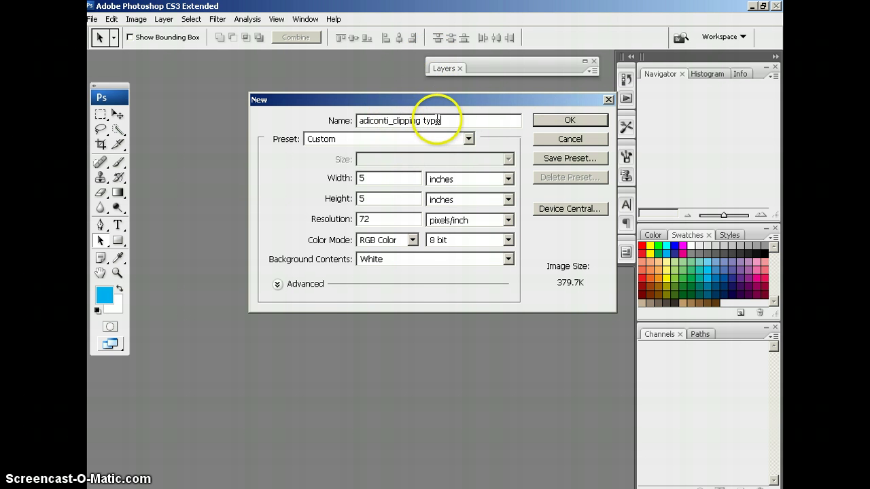
{"action": "left_click", "coordinate": [365, 178]}
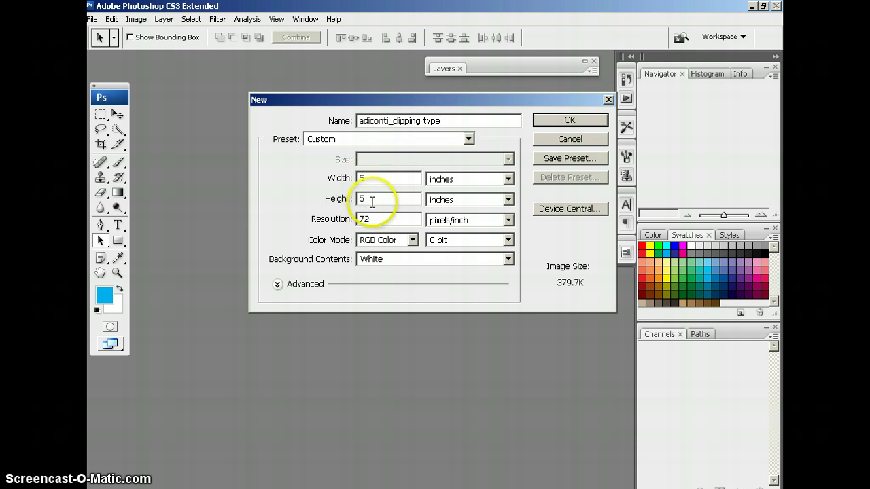
{"action": "left_click", "coordinate": [560, 122]}
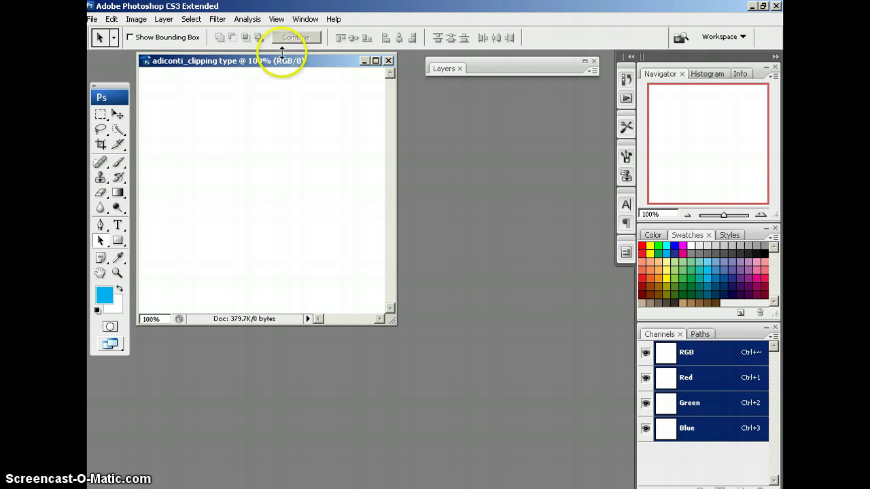
- Enlarge the document window so a gray margin surrounds the canvas, and place the expanded Layers palette beside it
{"action": "left_click", "coordinate": [278, 61]}
{"action": "left_click_drag", "start_coordinate": [278, 63], "coordinate": [306, 64]}
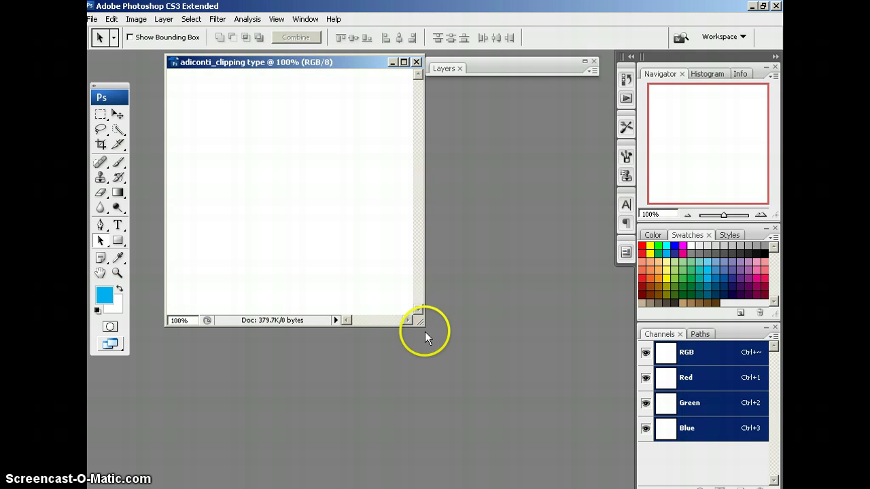
{"action": "left_click_drag", "start_coordinate": [420, 321], "coordinate": [476, 367]}
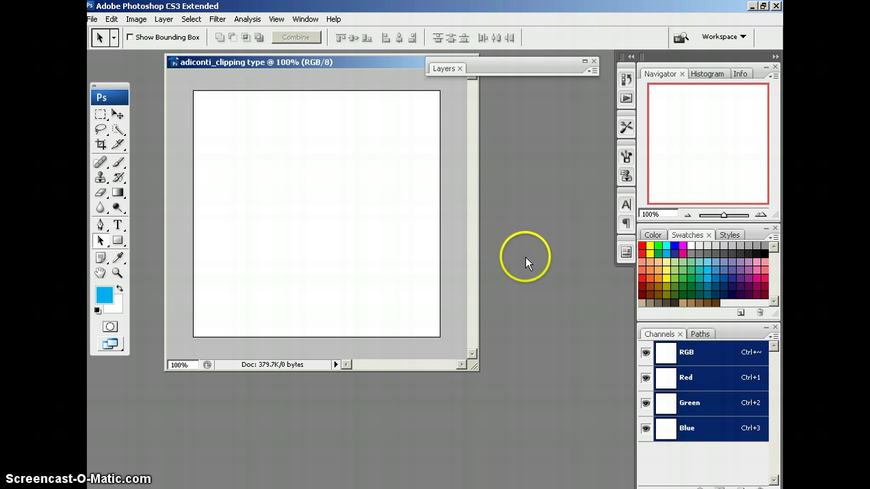
{"action": "left_click_drag", "start_coordinate": [485, 68], "coordinate": [530, 89]}
{"action": "left_click", "coordinate": [479, 83]}
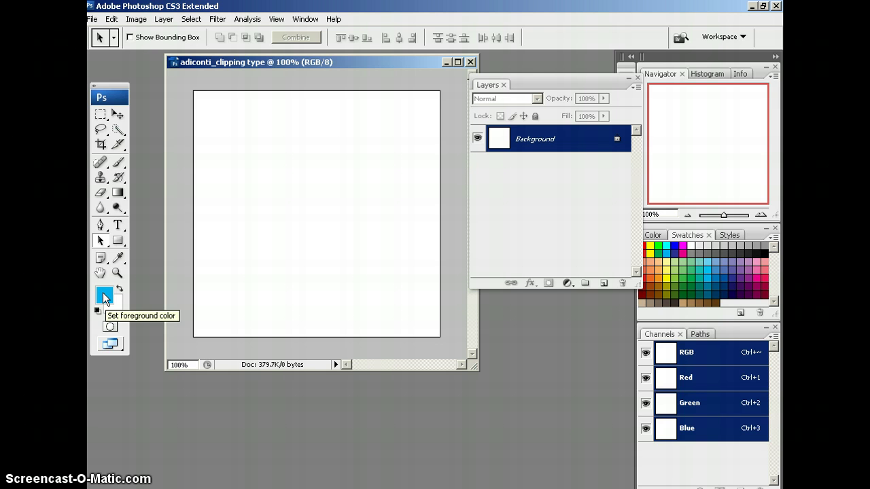
- Fill the Background layer with the bright blue foreground color and nudge the document window slightly lower
{"action": "key", "text": "alt+BackSpace"}
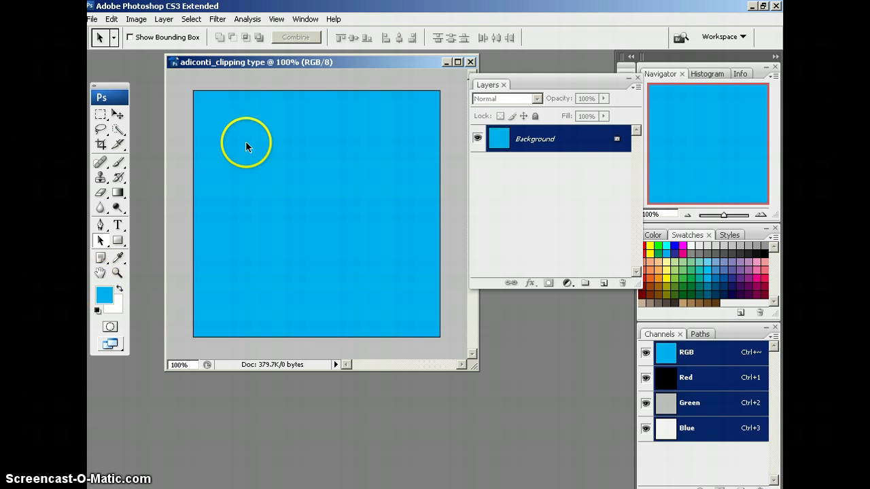
{"action": "left_click_drag", "start_coordinate": [311, 64], "coordinate": [310, 69]}
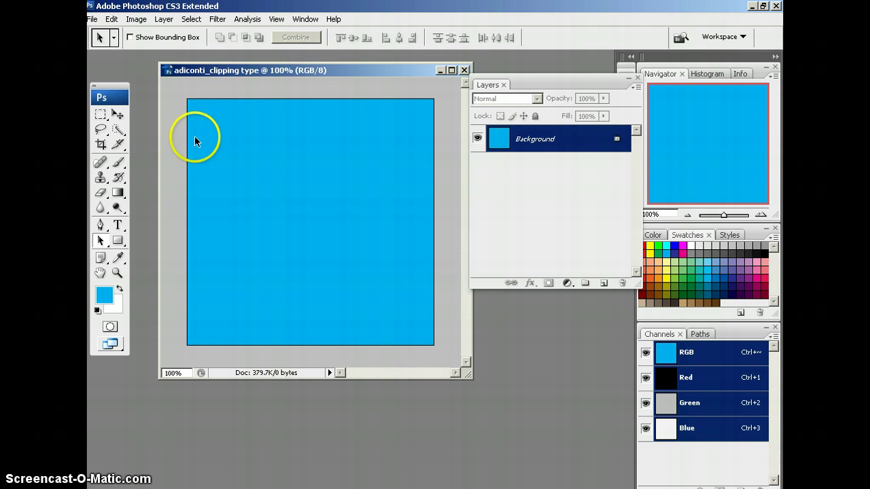
- Start a centered horizontal text layer near the middle of the canvas and set its font size to 72 pt
{"action": "left_click", "coordinate": [118, 227]}
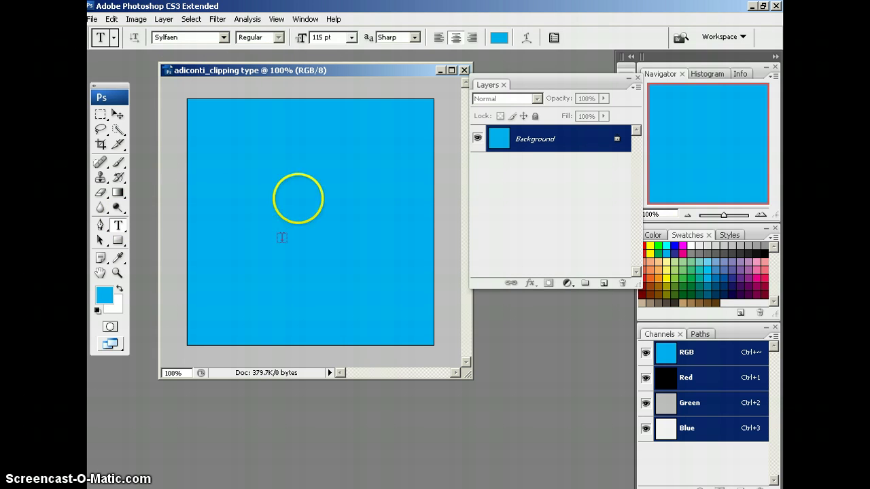
{"action": "left_click", "coordinate": [307, 213]}
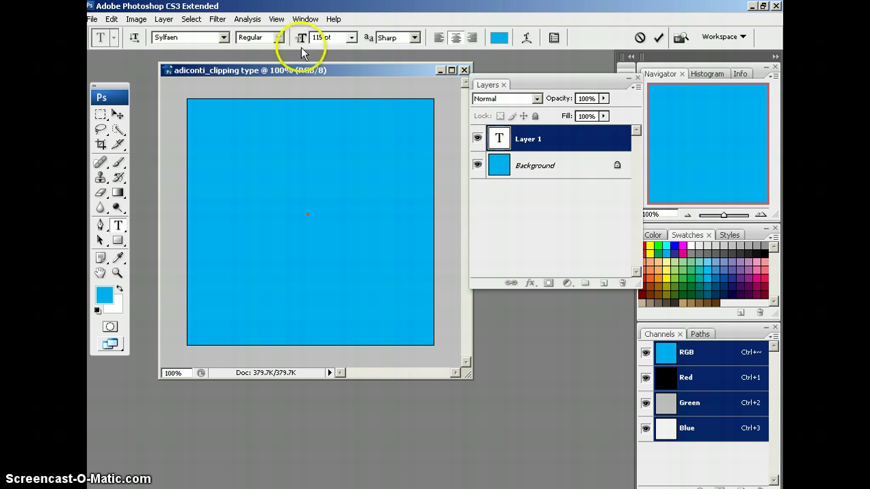
{"action": "left_click", "coordinate": [336, 222]}
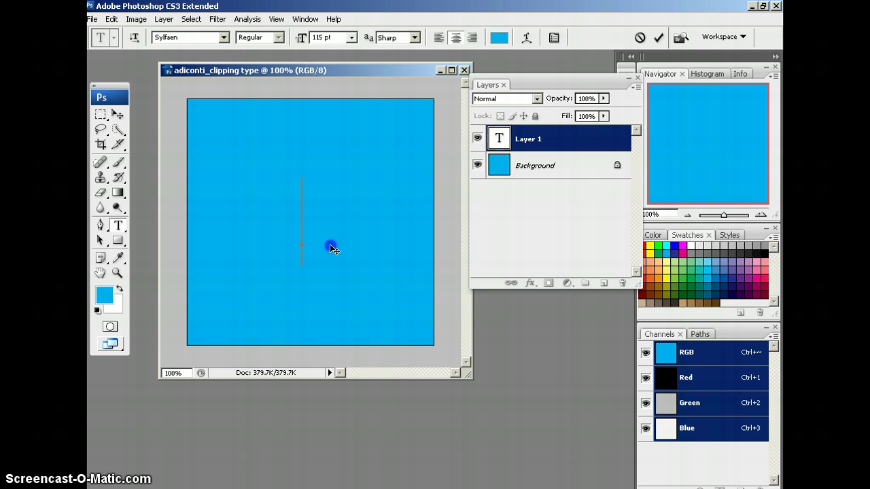
{"action": "left_click", "coordinate": [351, 37]}
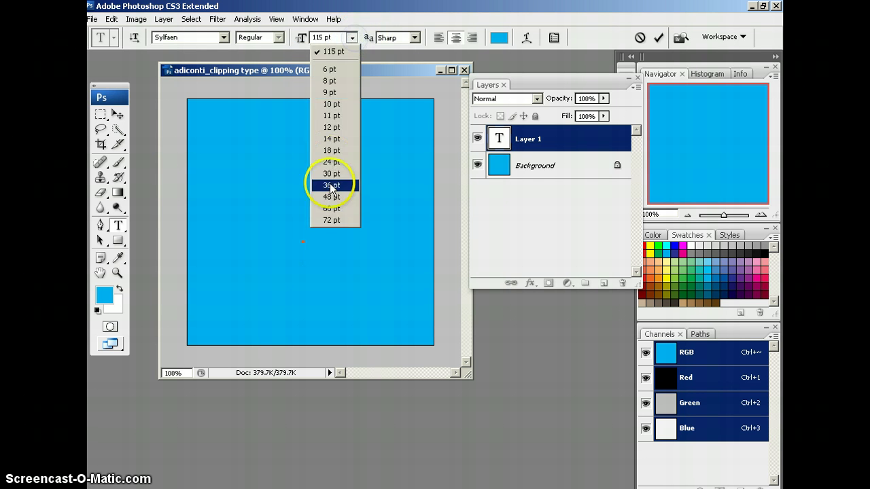
{"action": "left_click", "coordinate": [323, 219]}
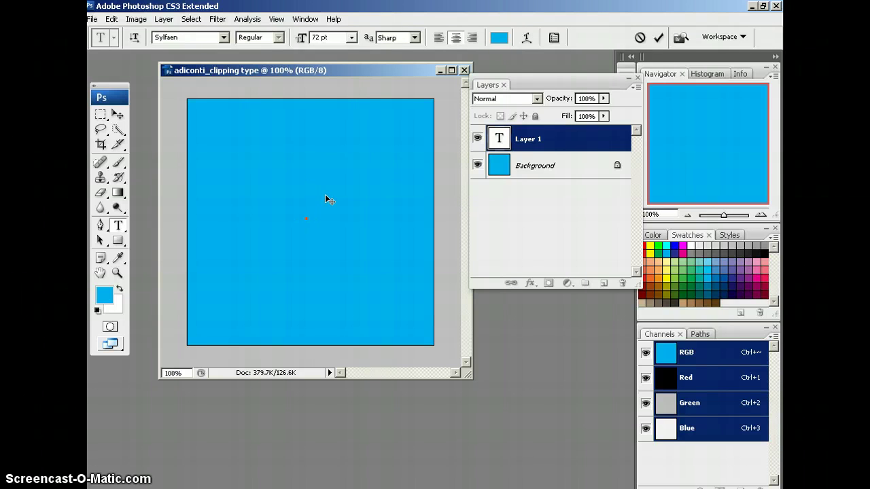
- Set the text color to bright purple and enter the word "crazy" on the new text layer
{"action": "left_click", "coordinate": [498, 40]}
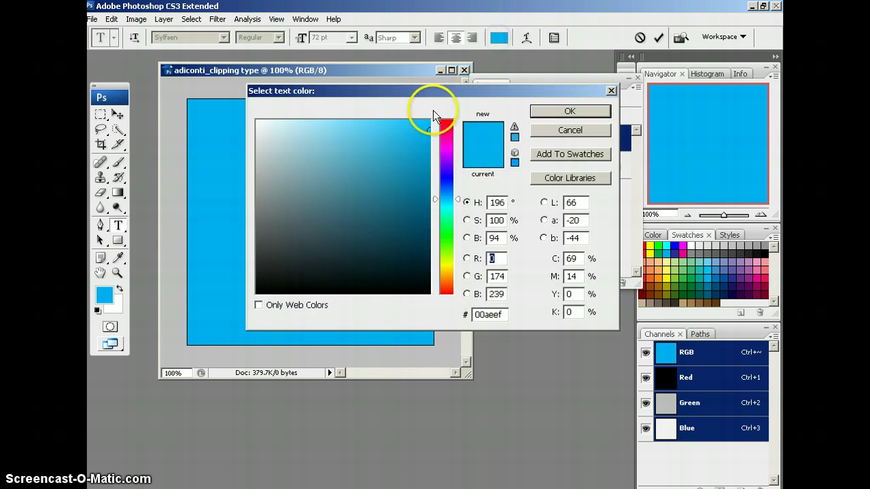
{"action": "left_click", "coordinate": [449, 163]}
{"action": "left_click_drag", "start_coordinate": [409, 132], "coordinate": [440, 108]}
{"action": "left_click", "coordinate": [569, 111]}
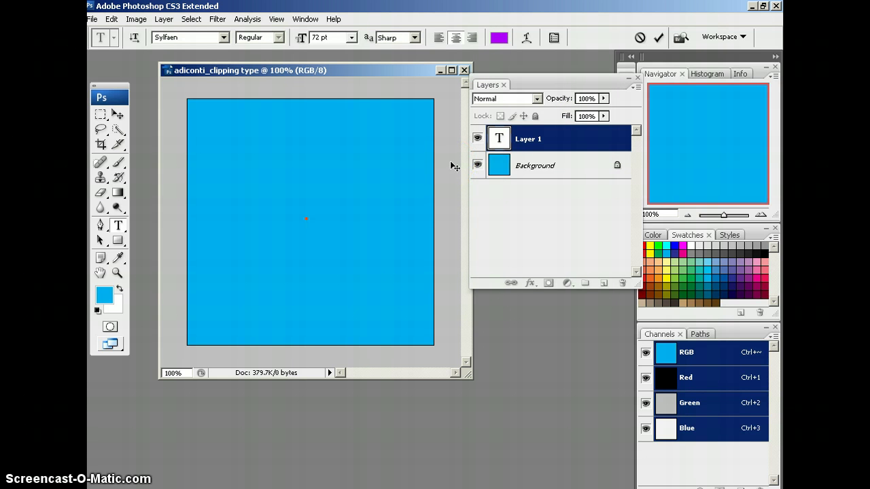
{"action": "type", "text": "crazy"}
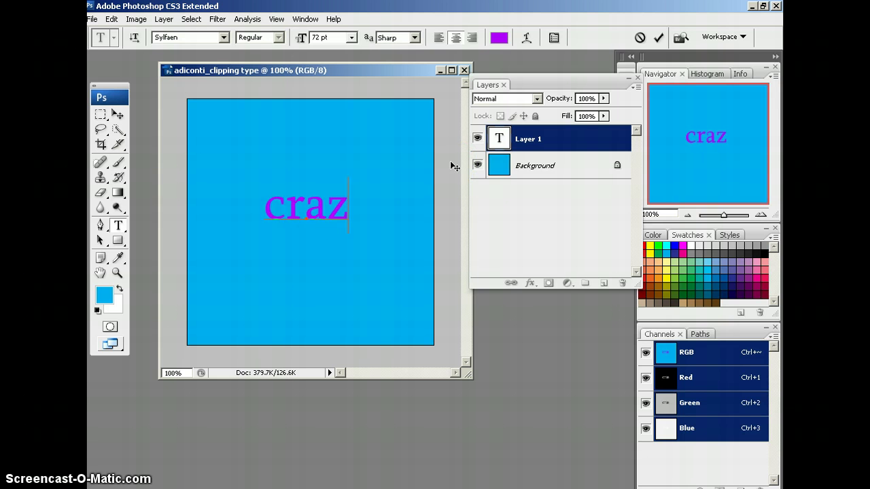
{"action": "left_click", "coordinate": [500, 138]}
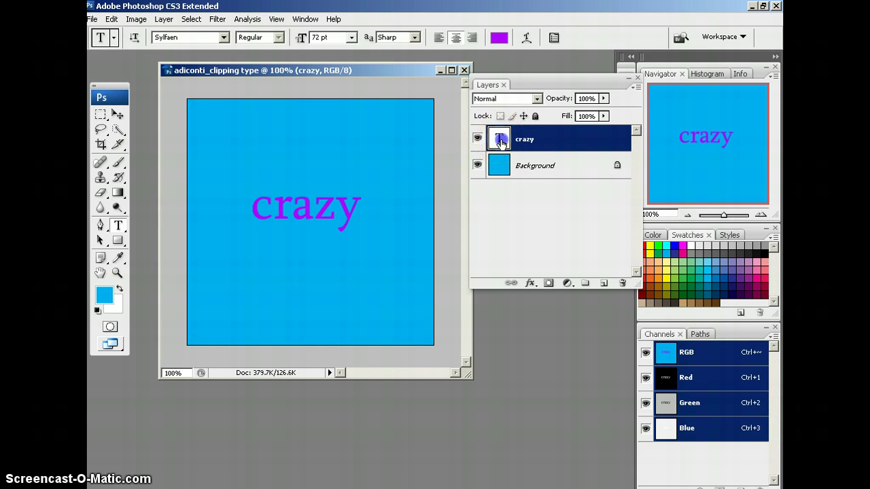
- Enlarge the whole word "crazy" to 151 pt and move it slightly down to the middle of the canvas
{"action": "double_click", "coordinate": [500, 139]}
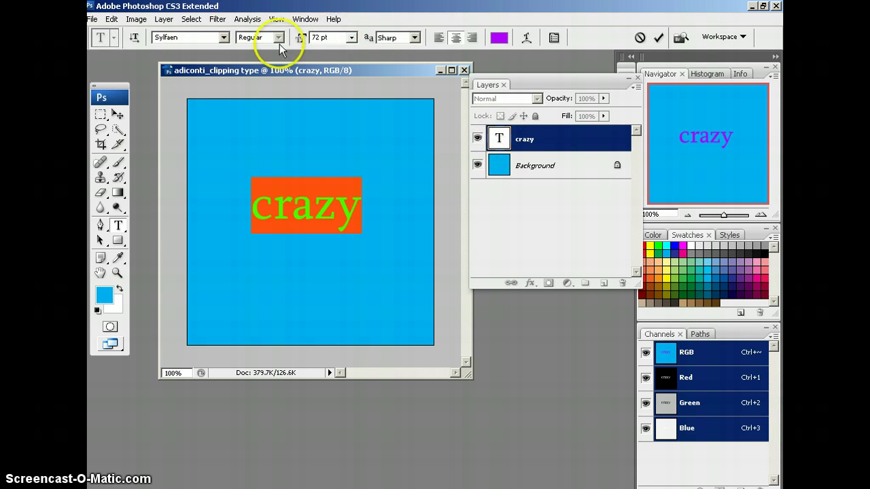
{"action": "left_click", "coordinate": [301, 39]}
{"action": "left_click_drag", "start_coordinate": [300, 39], "coordinate": [300, 38]}
{"action": "left_click_drag", "start_coordinate": [301, 38], "coordinate": [307, 39]}
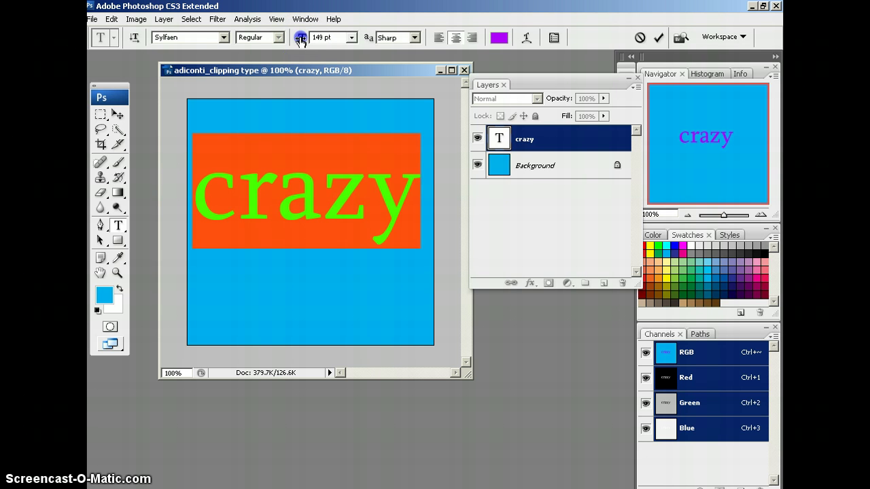
{"action": "left_click", "coordinate": [350, 292]}
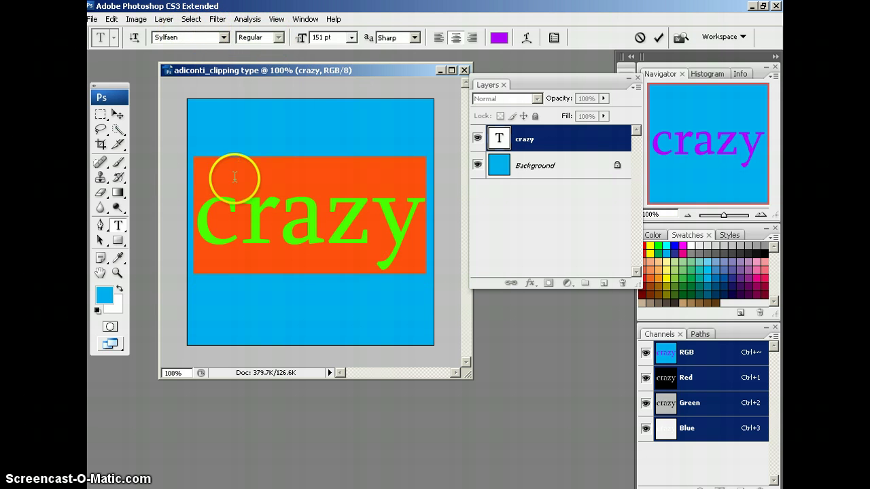
- Try different fonts on the selected word "crazy" and set it in Stencil Std Bold
{"action": "left_click", "coordinate": [183, 36]}
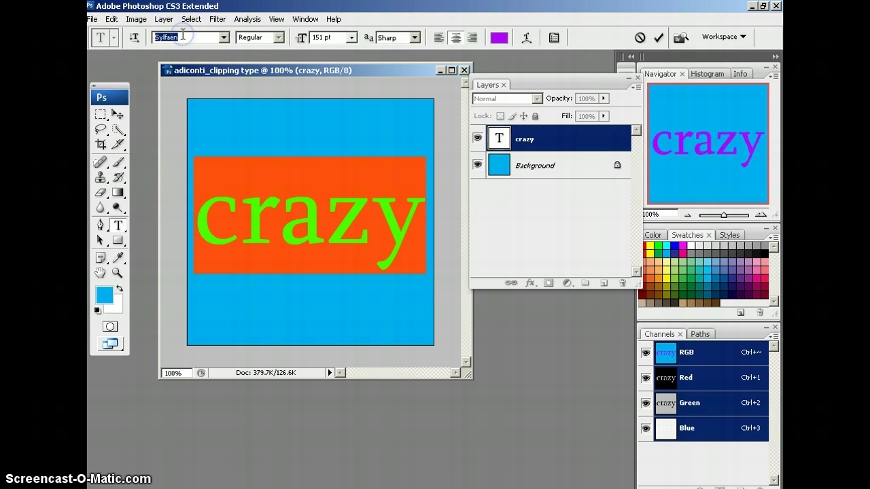
{"action": "key", "text": "Down"}
{"action": "key", "text": "Down"}
{"action": "key", "text": "Down"}
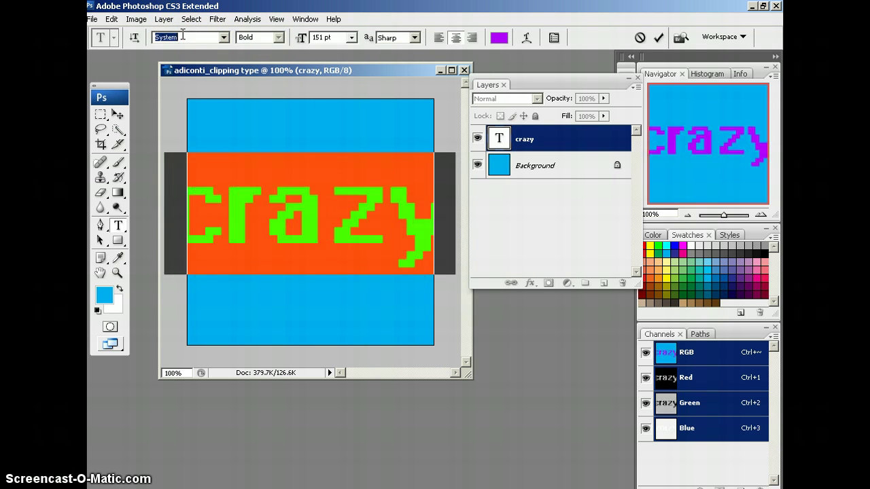
{"action": "key", "text": "Down"}
{"action": "key", "text": "Down"}
{"action": "key", "text": "Down"}
{"action": "key", "text": "Down"}
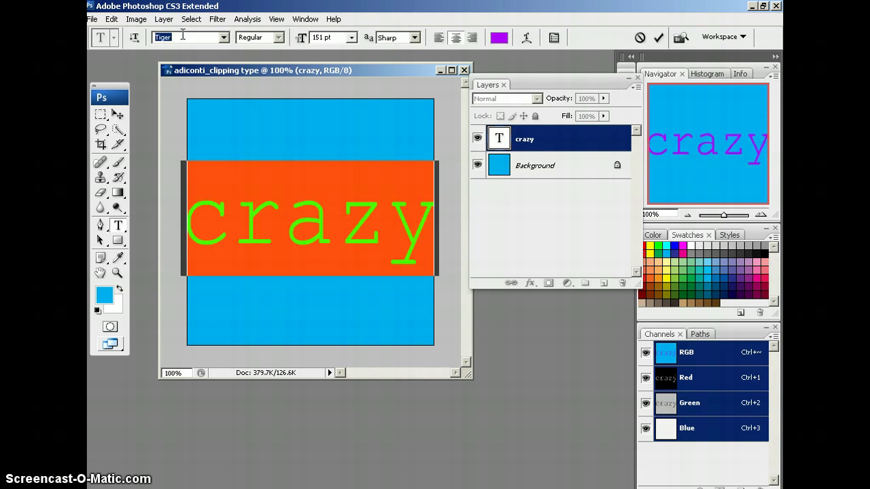
{"action": "key", "text": "Down"}
{"action": "key", "text": "Down"}
{"action": "key", "text": "Down"}
{"action": "key", "text": "Down"}
{"action": "key", "text": "Down"}
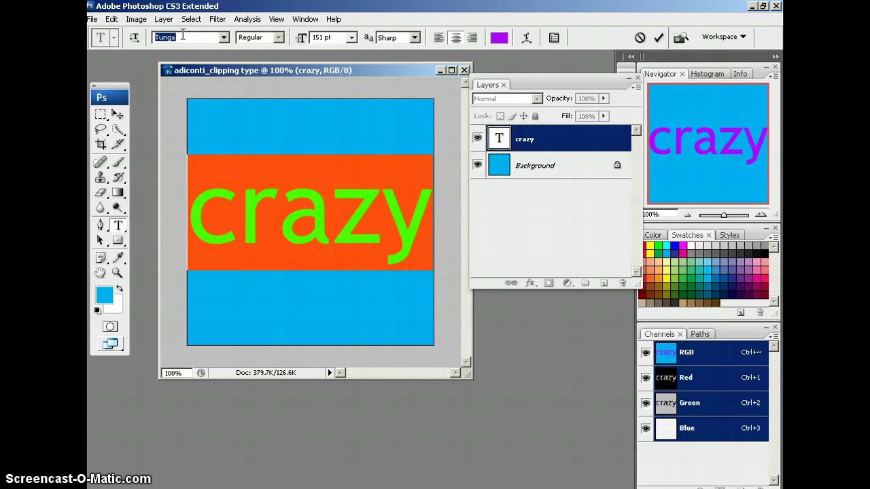
{"action": "key", "text": "Down"}
{"action": "key", "text": "Down"}
{"action": "key", "text": "Down"}
{"action": "key", "text": "Down"}
{"action": "key", "text": "Down"}
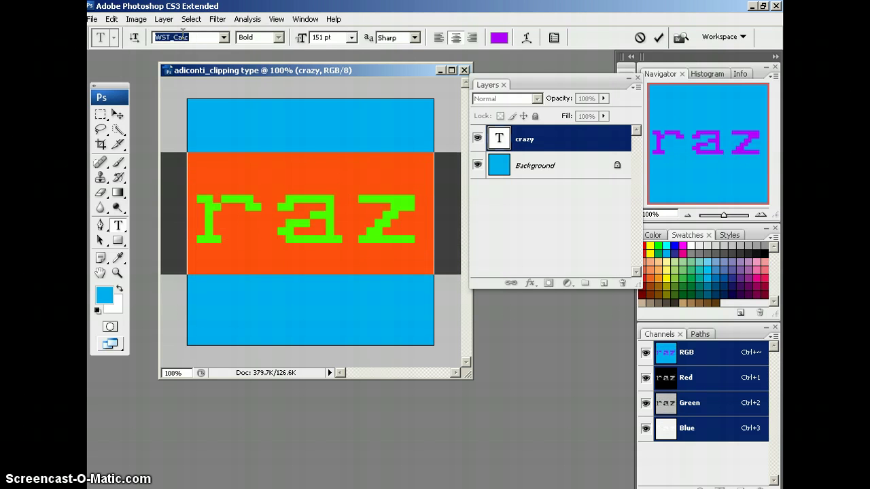
{"action": "key", "text": "Down"}
{"action": "key", "text": "Down"}
{"action": "key", "text": "Down"}
{"action": "key", "text": "Down"}
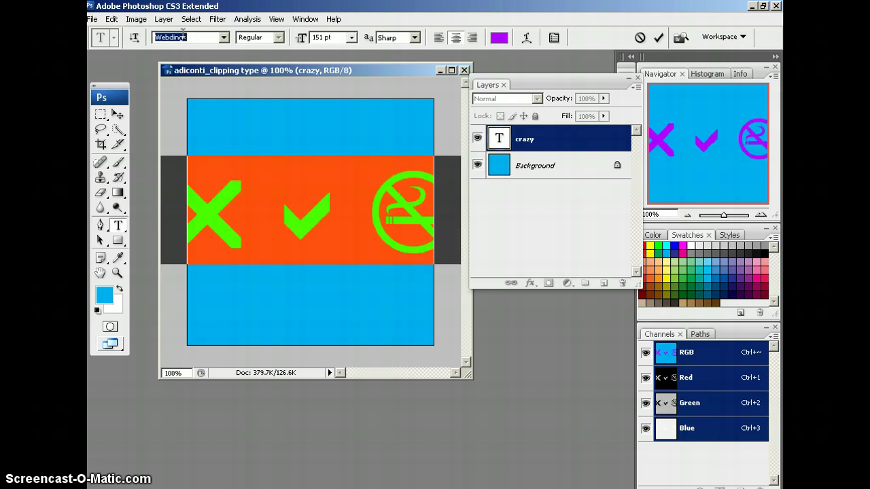
{"action": "key", "text": "Up"}
{"action": "key", "text": "Up"}
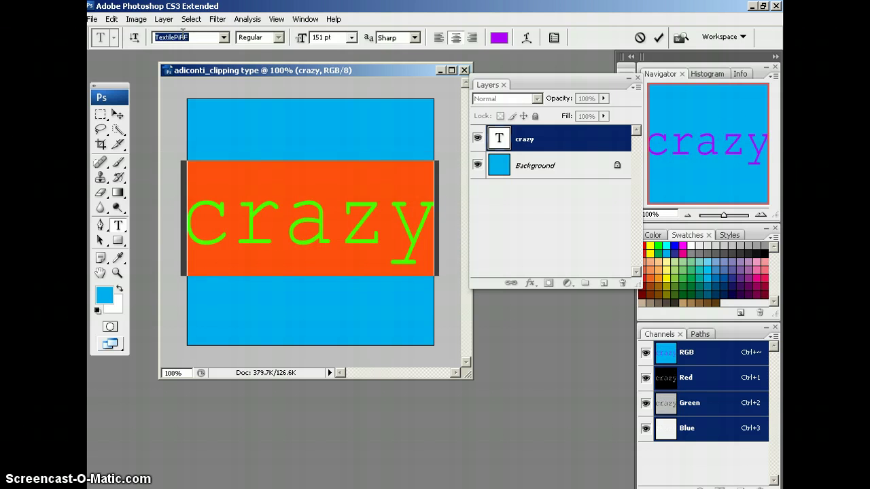
{"action": "key", "text": "Up"}
{"action": "key", "text": "Up"}
{"action": "key", "text": "Up"}
{"action": "key", "text": "Up"}
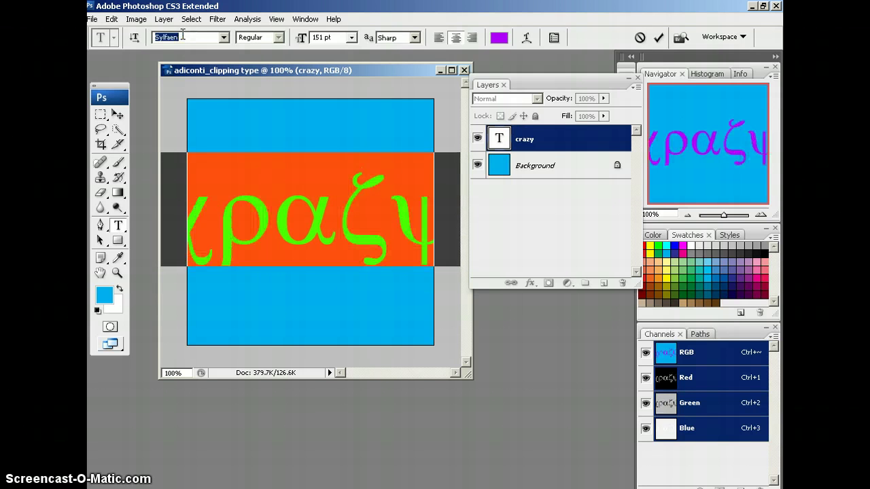
{"action": "key", "text": "Up"}
{"action": "key", "text": "Up"}
{"action": "key", "text": "Up"}
{"action": "key", "text": "Up"}
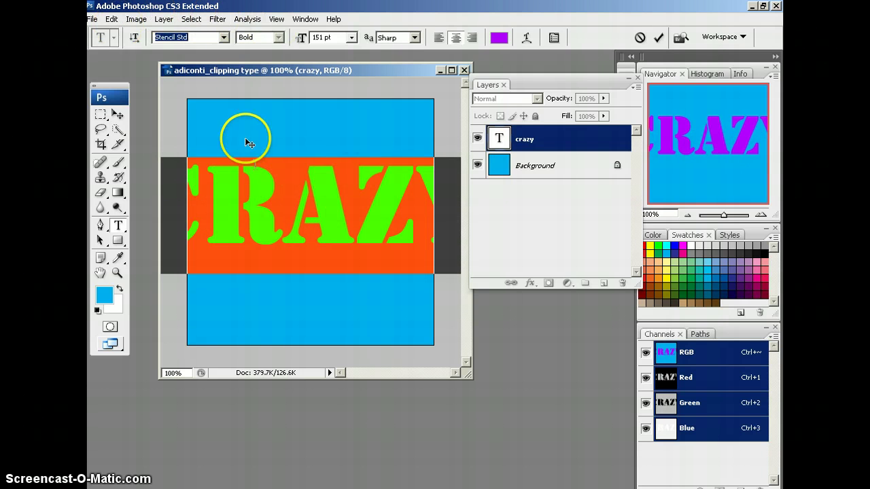
- Reduce the word's font size to 103 pt so it fits the canvas width, and commit the text edit
{"action": "left_click", "coordinate": [304, 38]}
{"action": "left_click_drag", "start_coordinate": [304, 39], "coordinate": [305, 40]}
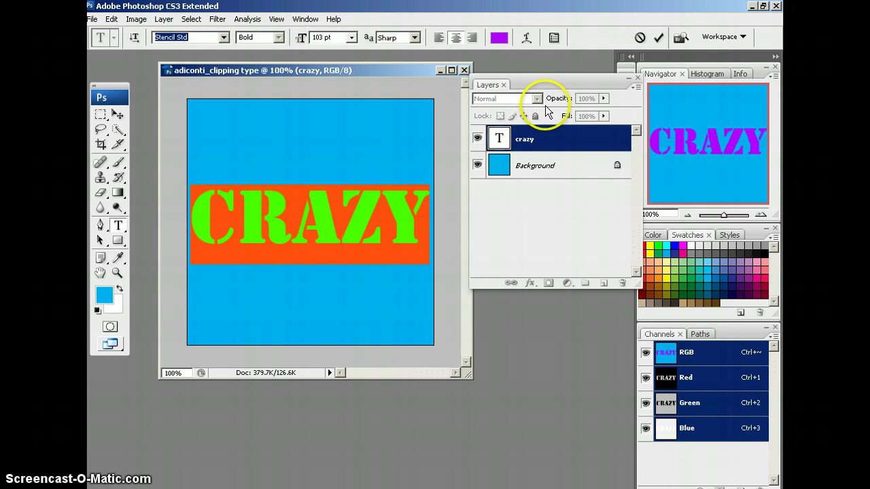
{"action": "left_click_drag", "start_coordinate": [557, 151], "coordinate": [551, 165]}
{"action": "left_click", "coordinate": [551, 140]}
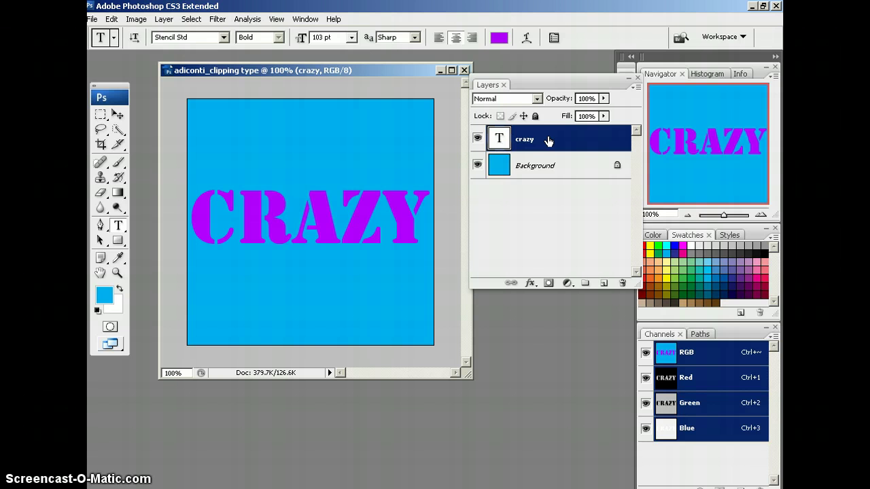
- Convert the "crazy" text layer to a shape layer
{"action": "left_click", "coordinate": [562, 142]}
{"action": "left_click", "coordinate": [567, 146]}
{"action": "left_click", "coordinate": [568, 141]}
{"action": "right_click", "coordinate": [571, 139]}
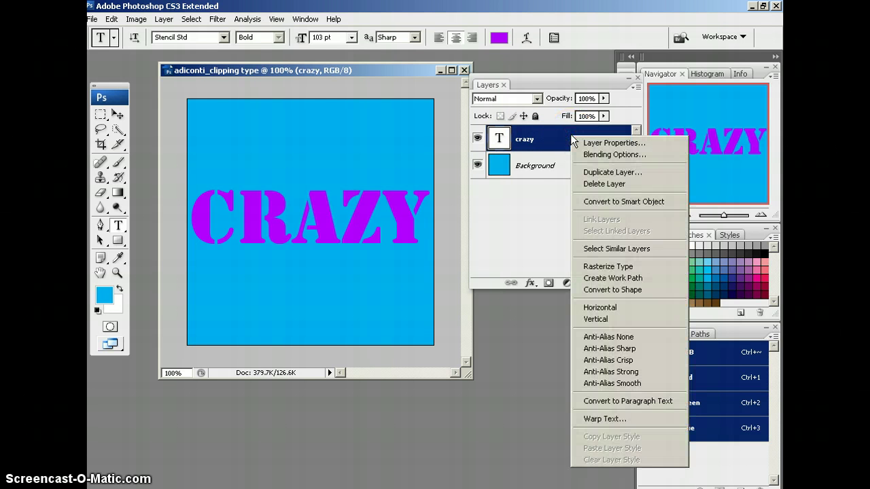
{"action": "left_click", "coordinate": [594, 290]}
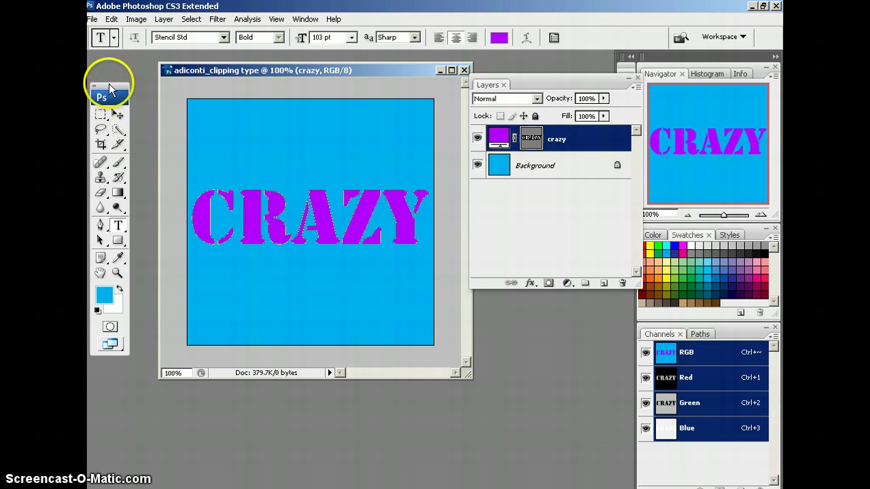
- Use the Path Selection Tool to scatter the letters, moving C and R up and A, Z and Y down into a staggered diagonal
{"action": "left_click_drag", "start_coordinate": [110, 84], "coordinate": [129, 62]}
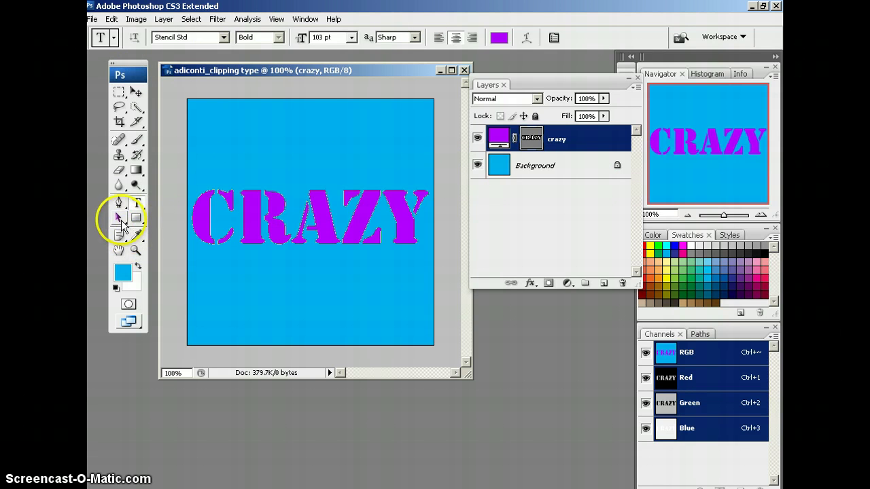
{"action": "left_click", "coordinate": [121, 220]}
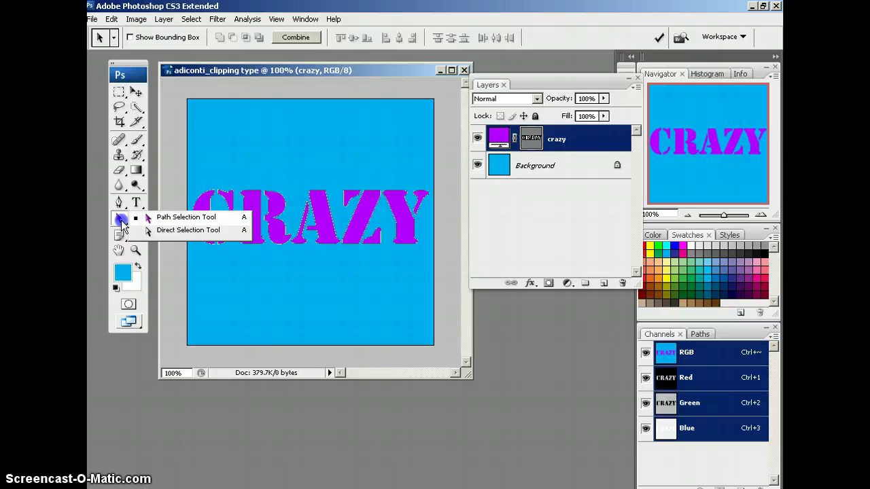
{"action": "left_click", "coordinate": [175, 219]}
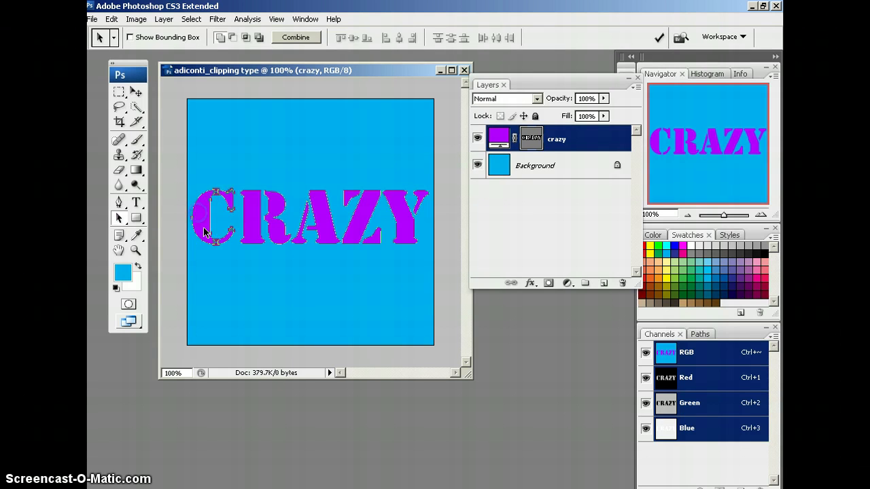
{"action": "left_click_drag", "start_coordinate": [214, 204], "coordinate": [232, 145]}
{"action": "left_click", "coordinate": [252, 213]}
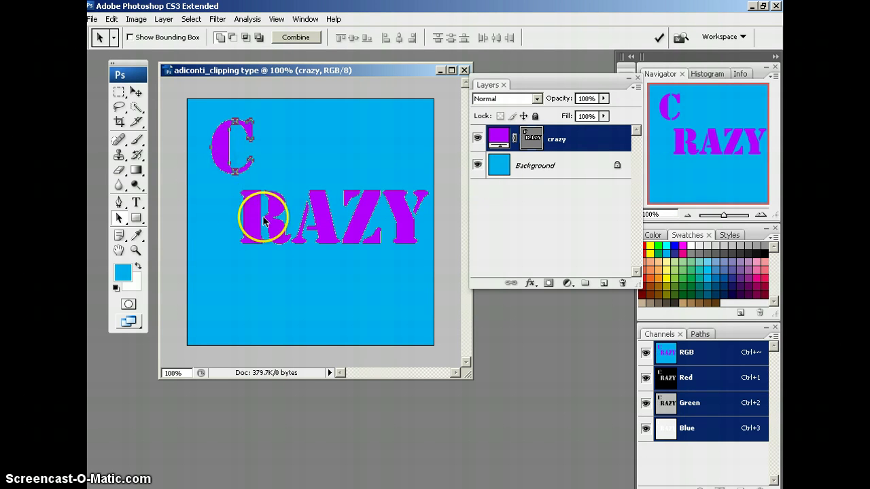
{"action": "left_click_drag", "start_coordinate": [249, 231], "coordinate": [250, 216]}
{"action": "left_click_drag", "start_coordinate": [322, 212], "coordinate": [294, 255]}
{"action": "left_click_drag", "start_coordinate": [363, 216], "coordinate": [344, 277]}
{"action": "left_click_drag", "start_coordinate": [409, 187], "coordinate": [388, 227]}
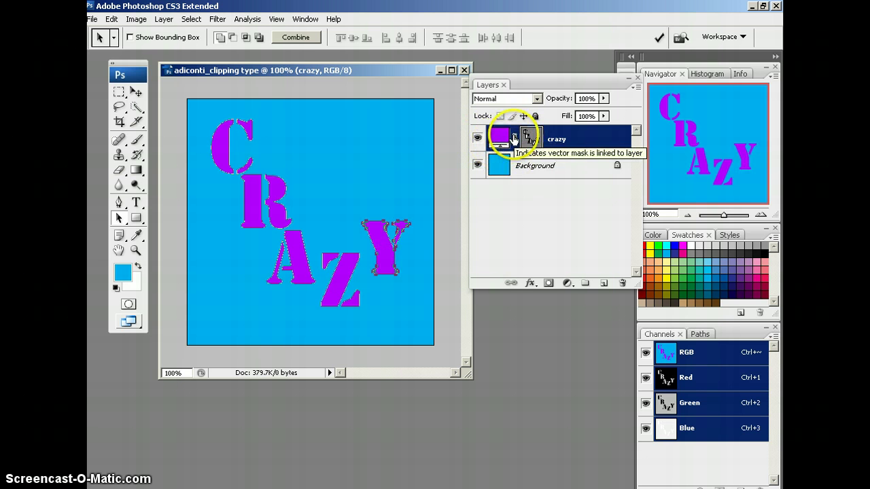
- Tighten the staggered arrangement by shifting C slightly left, R and A up and right, and bringing Z and Y close together
{"action": "left_click_drag", "start_coordinate": [224, 164], "coordinate": [214, 168]}
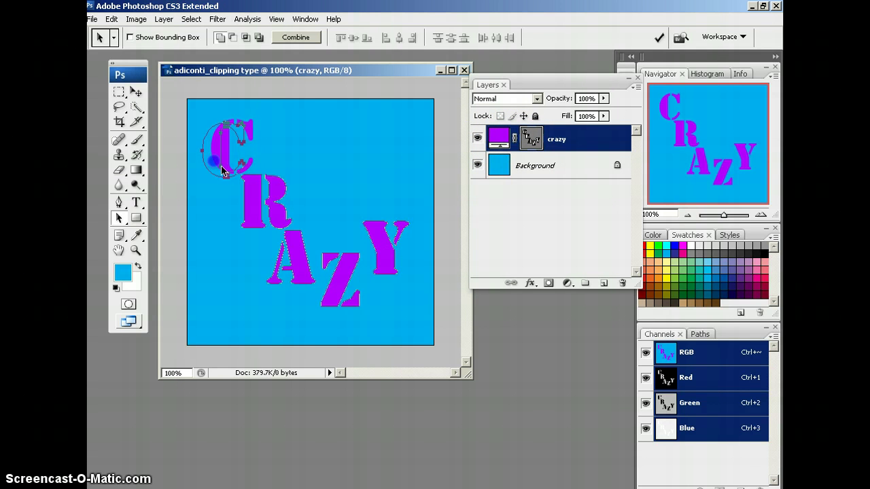
{"action": "mouse_move", "coordinate": [270, 204]}
{"action": "left_mouse_down"}
{"action": "mouse_move", "coordinate": [243, 208]}
{"action": "mouse_move", "coordinate": [277, 190]}
{"action": "left_mouse_up"}
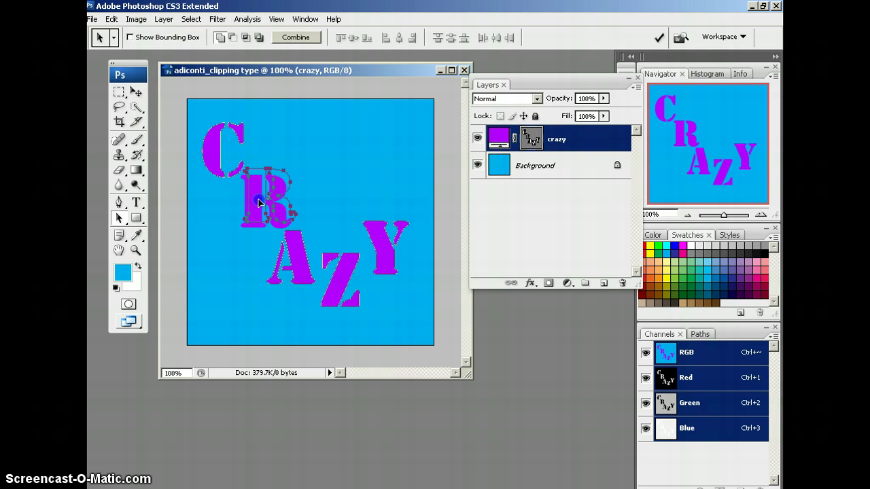
{"action": "left_click_drag", "start_coordinate": [303, 271], "coordinate": [327, 225]}
{"action": "left_click_drag", "start_coordinate": [351, 275], "coordinate": [385, 271]}
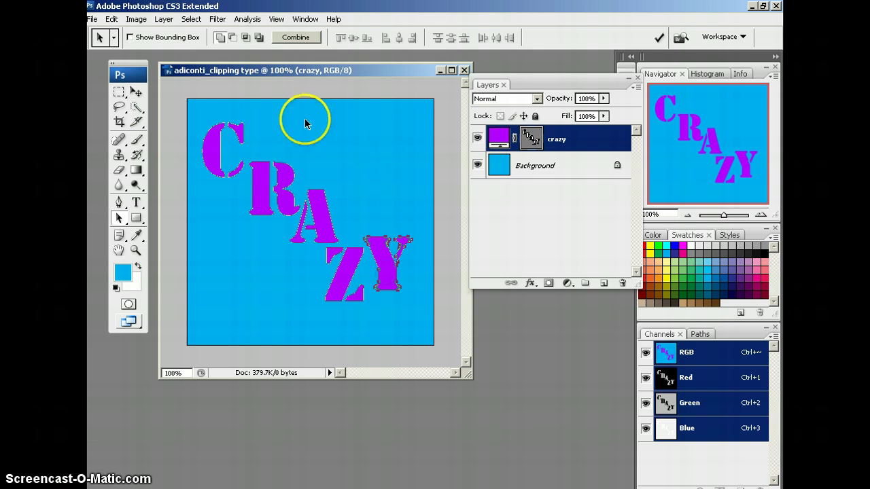
- Enlarge the letter C proportionally to 178.8% with Free Transform
{"action": "left_click", "coordinate": [217, 163]}
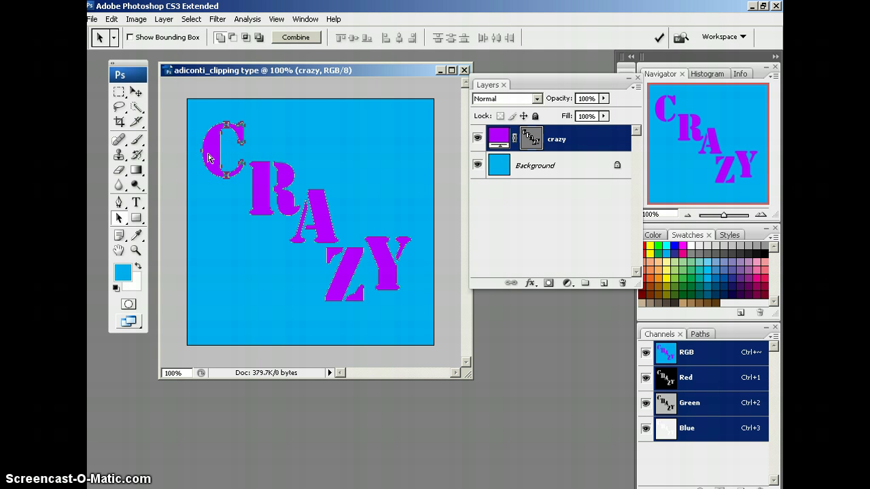
{"action": "key", "text": "ctrl+t"}
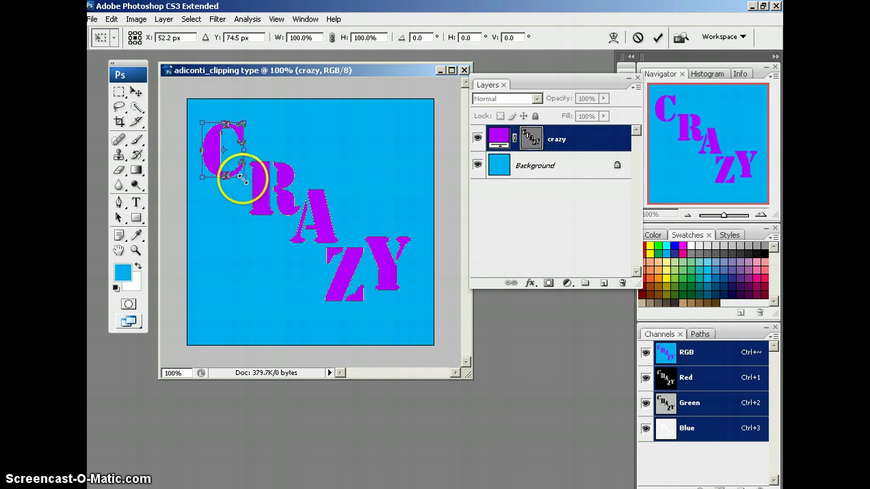
{"action": "left_click_drag", "start_coordinate": [243, 180], "coordinate": [280, 220]}
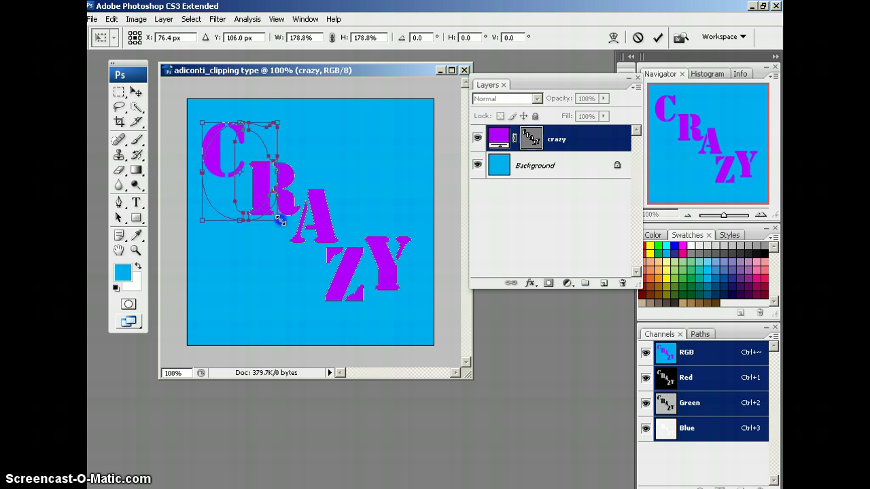
{"action": "left_click", "coordinate": [218, 190]}
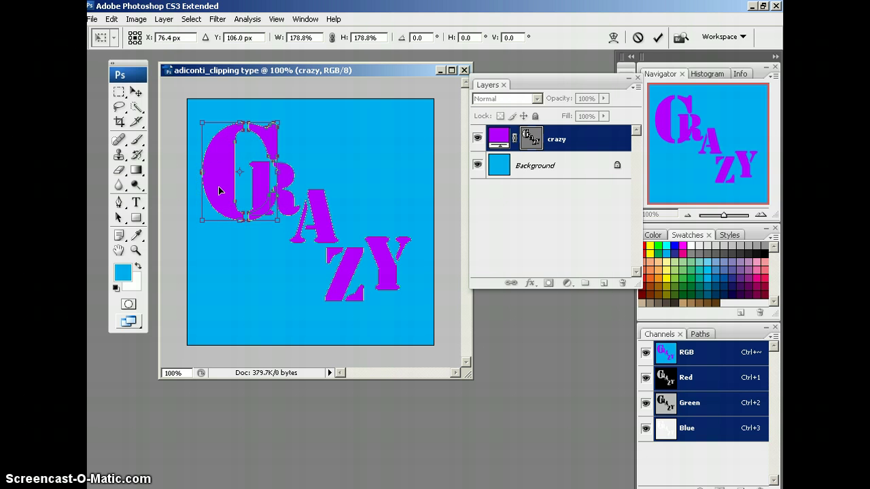
{"action": "key", "text": "Return"}
- Rotate the enlarged C by -25.1° and shift it slightly left and down
{"action": "key", "text": "a"}
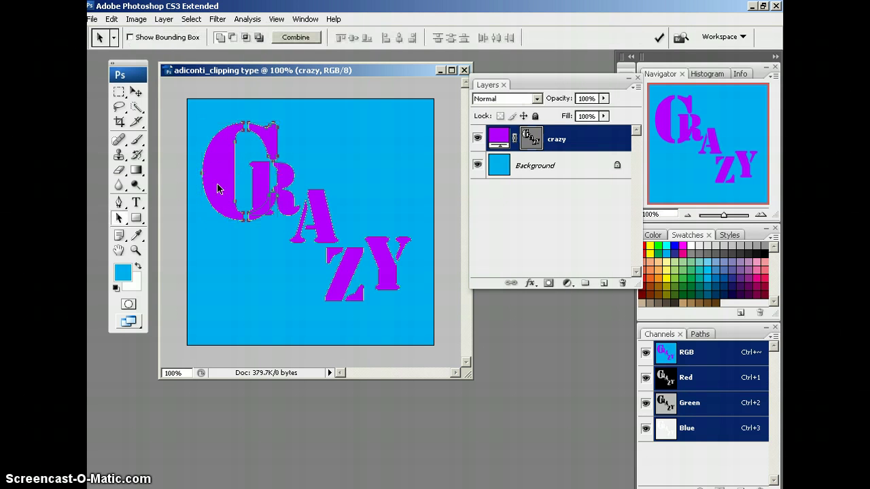
{"action": "left_click_drag", "start_coordinate": [217, 184], "coordinate": [282, 193]}
{"action": "key", "text": "ctrl+t"}
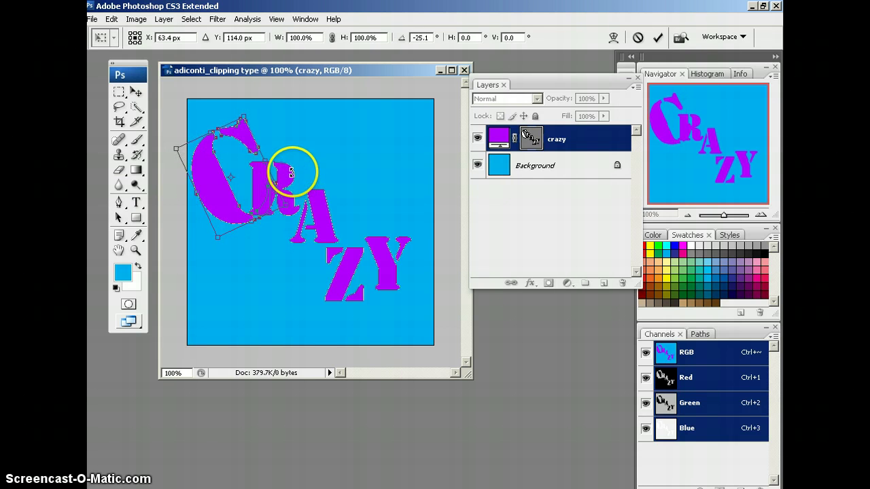
{"action": "key", "text": "Return"}
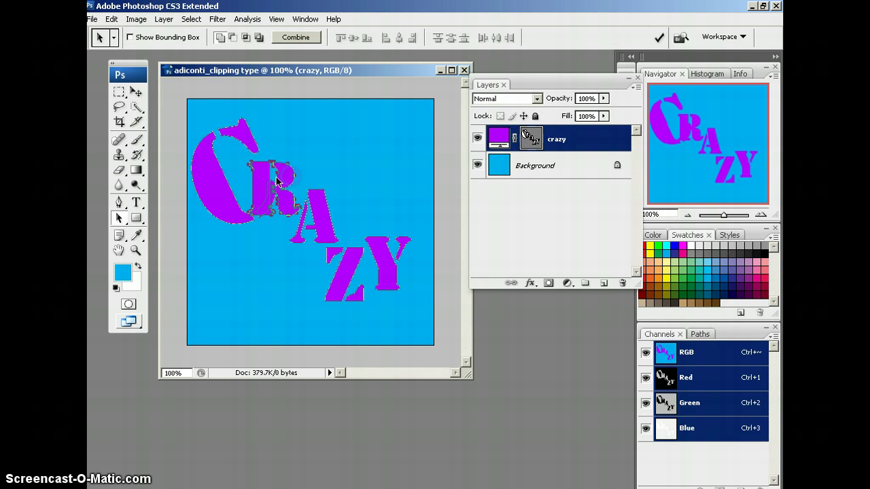
- Move the R up beside the C's upper end, and shift the A and Z left beneath it
{"action": "left_click_drag", "start_coordinate": [262, 174], "coordinate": [274, 146]}
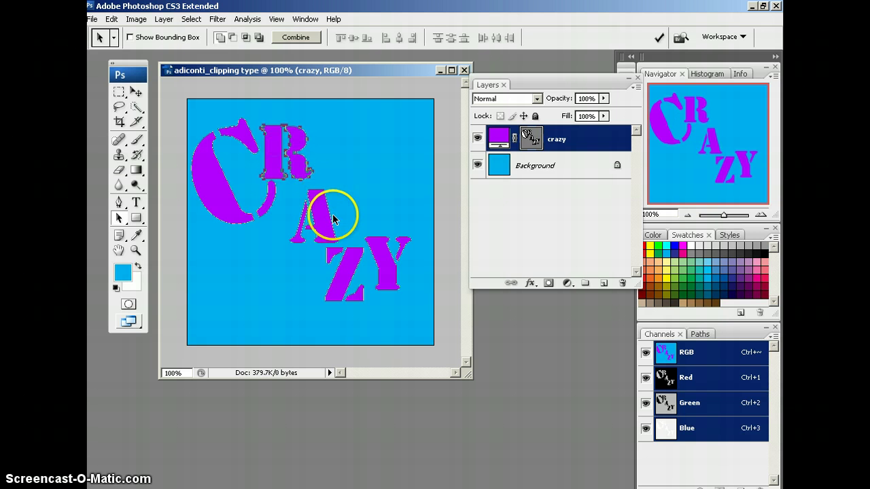
{"action": "left_click_drag", "start_coordinate": [324, 230], "coordinate": [304, 223]}
{"action": "left_click_drag", "start_coordinate": [348, 277], "coordinate": [321, 273]}
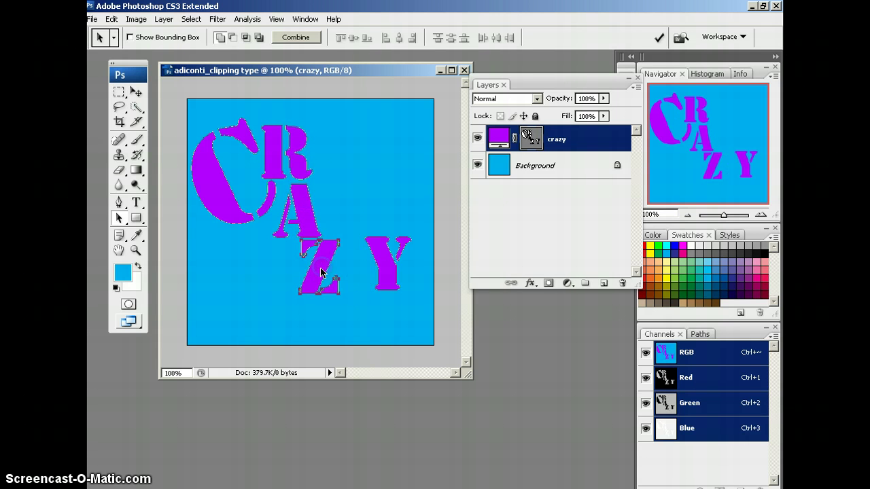
- Enlarge the Z to 165.2%, rotate it by -24.7° and position it just below the A
{"action": "key", "text": "ctrl+t"}
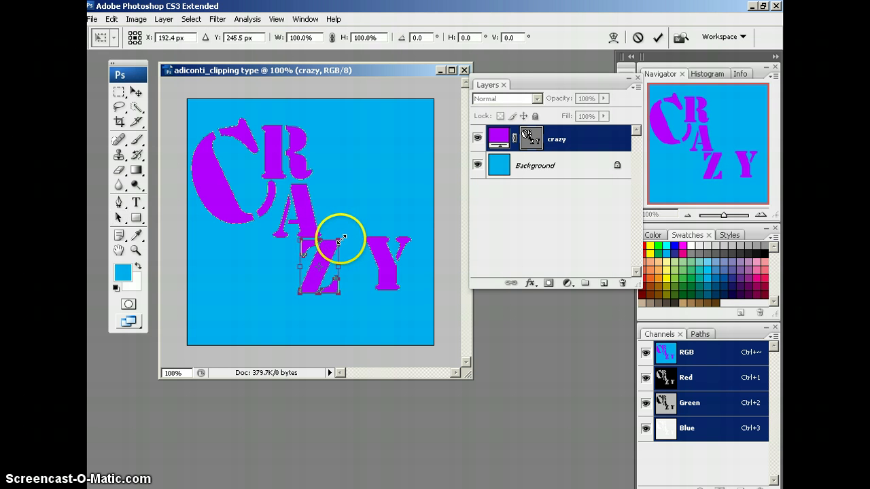
{"action": "left_click_drag", "start_coordinate": [339, 239], "coordinate": [335, 210]}
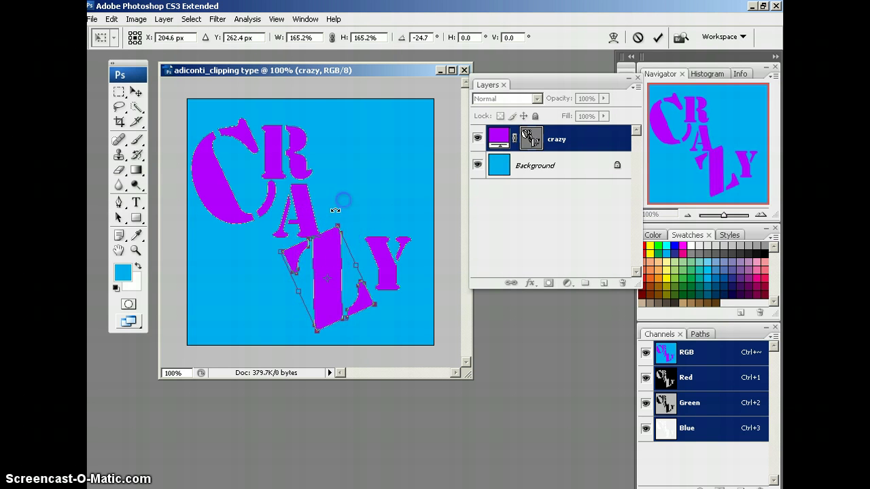
{"action": "left_click_drag", "start_coordinate": [331, 247], "coordinate": [334, 232]}
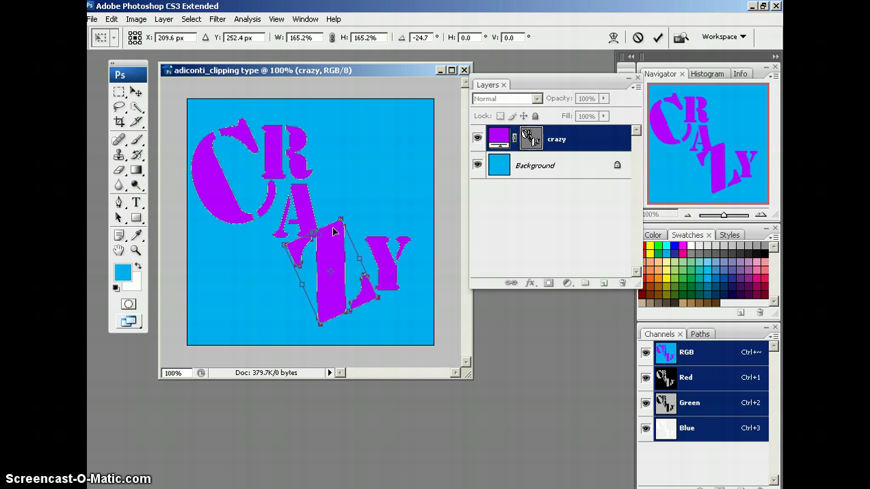
{"action": "key", "text": "Return"}
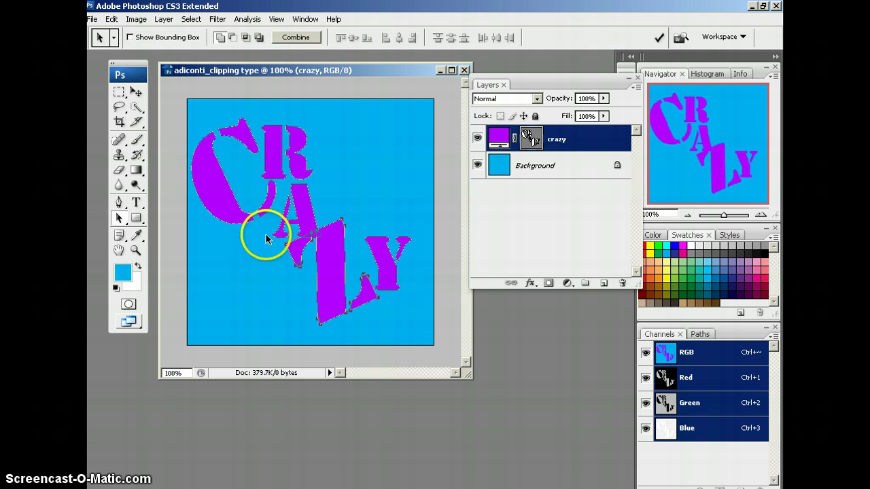
- Move the Z slightly right and up, and shift the Y up beside it
{"action": "left_click", "coordinate": [342, 272]}
{"action": "left_click_drag", "start_coordinate": [342, 272], "coordinate": [393, 258]}
{"action": "left_click", "coordinate": [389, 272]}
- Enlarge the Y proportionally to 135.3% and rotate it by 20.7° with Free Transform
{"action": "key", "text": "ctrl+t"}
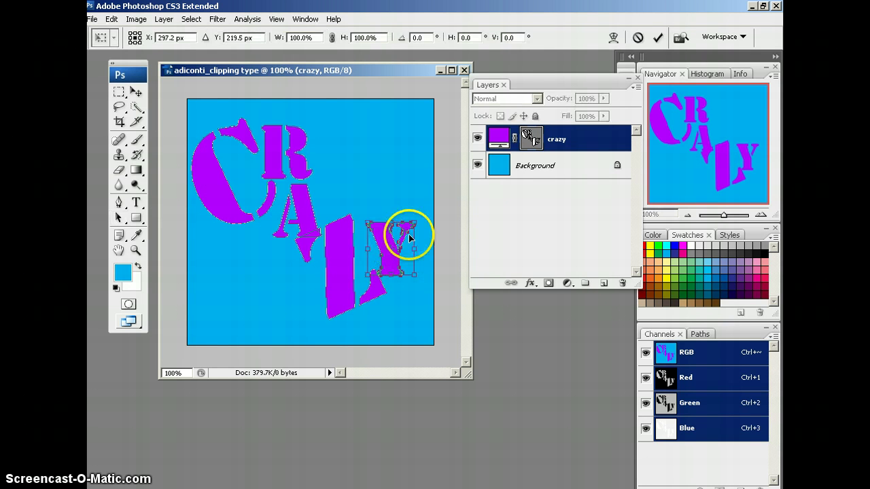
{"action": "left_click_drag", "start_coordinate": [416, 218], "coordinate": [431, 203]}
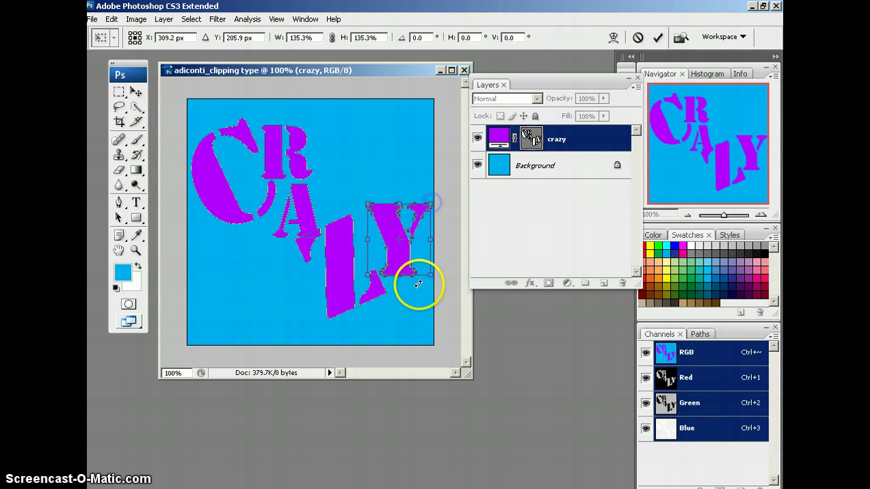
{"action": "mouse_move", "coordinate": [414, 285]}
{"action": "left_mouse_down"}
{"action": "mouse_move", "coordinate": [398, 297]}
{"action": "mouse_move", "coordinate": [411, 299]}
{"action": "left_mouse_up"}
{"action": "left_click", "coordinate": [397, 247]}
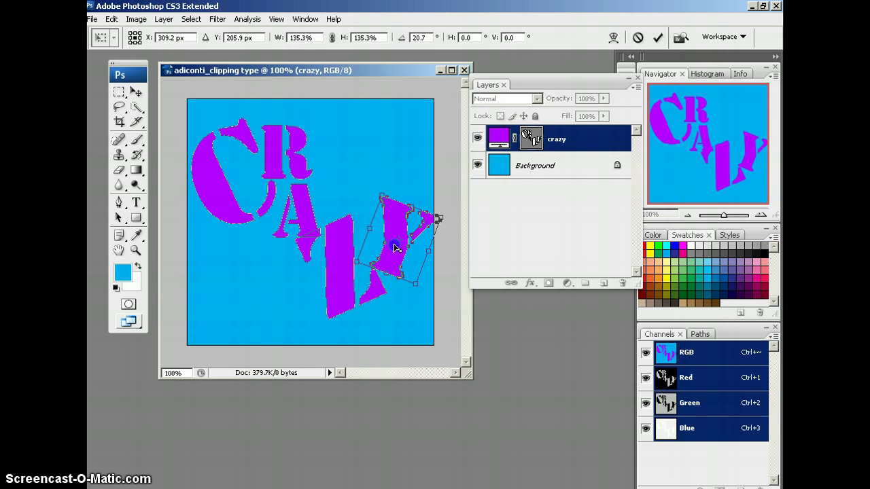
{"action": "key", "text": "Return"}
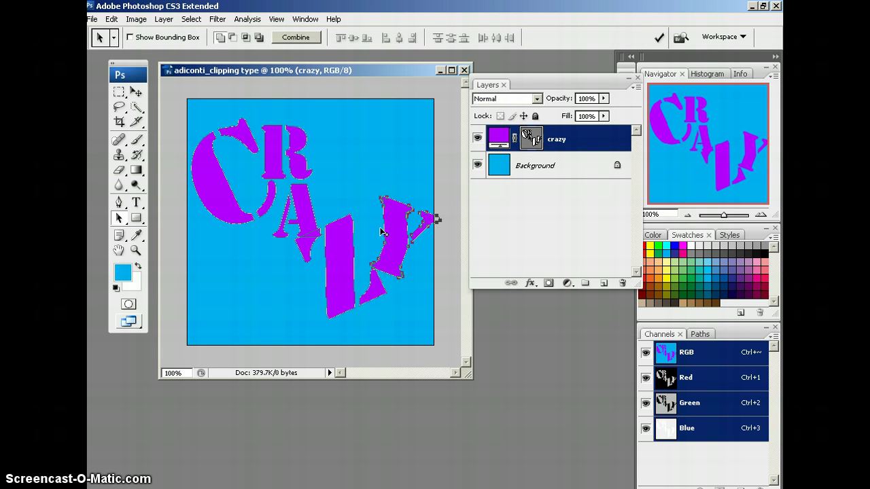
- Pull the anchor point at the lower end of the C's thick stroke slightly down and right with the Direct Selection Tool
{"action": "left_click", "coordinate": [118, 222]}
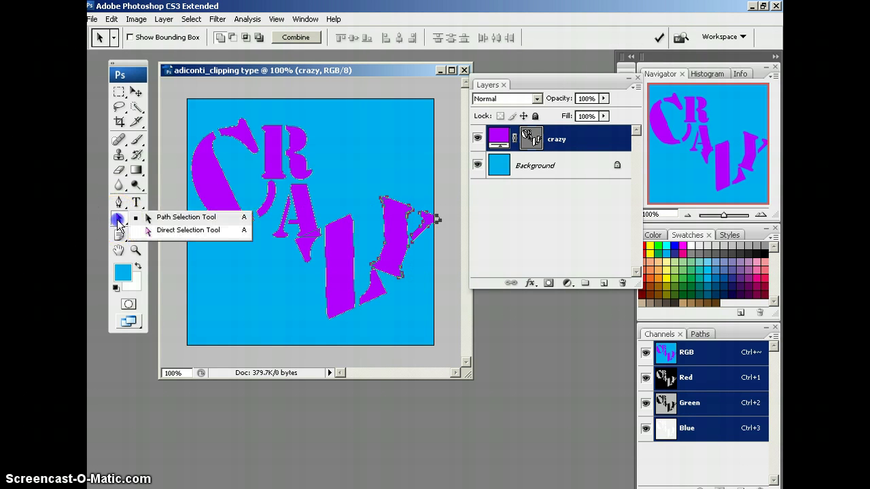
{"action": "left_click", "coordinate": [188, 229]}
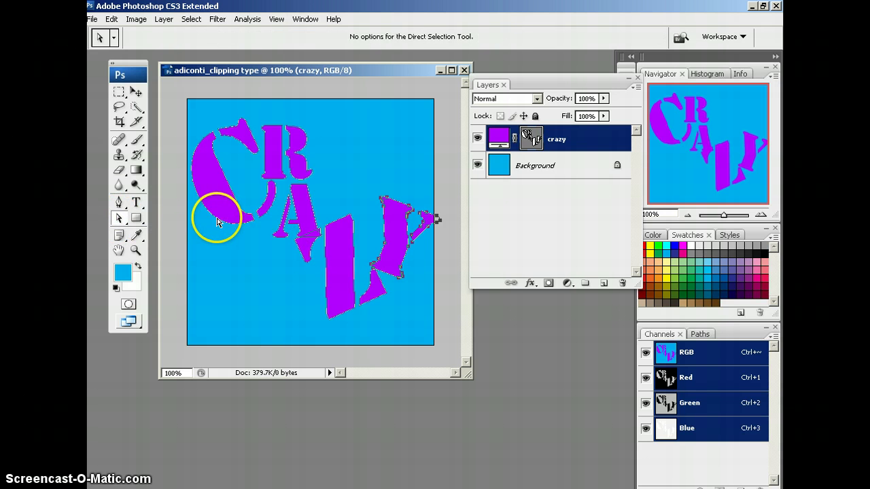
{"action": "left_click", "coordinate": [216, 221]}
{"action": "left_click_drag", "start_coordinate": [217, 221], "coordinate": [247, 238]}
{"action": "scroll", "coordinate": [244, 236], "scroll_direction": "up", "scroll_amount": 4}
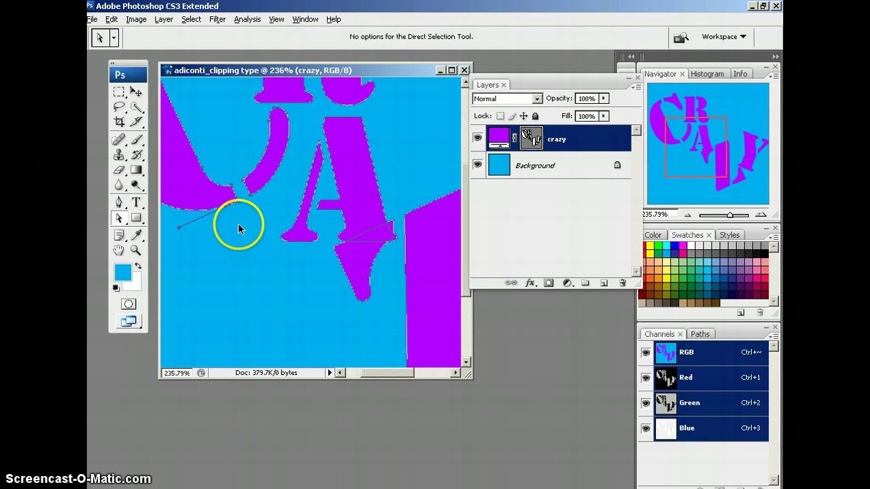
{"action": "mouse_move", "coordinate": [234, 202]}
{"action": "left_mouse_down"}
{"action": "mouse_move", "coordinate": [229, 197]}
{"action": "mouse_move", "coordinate": [238, 203]}
{"action": "left_mouse_up"}
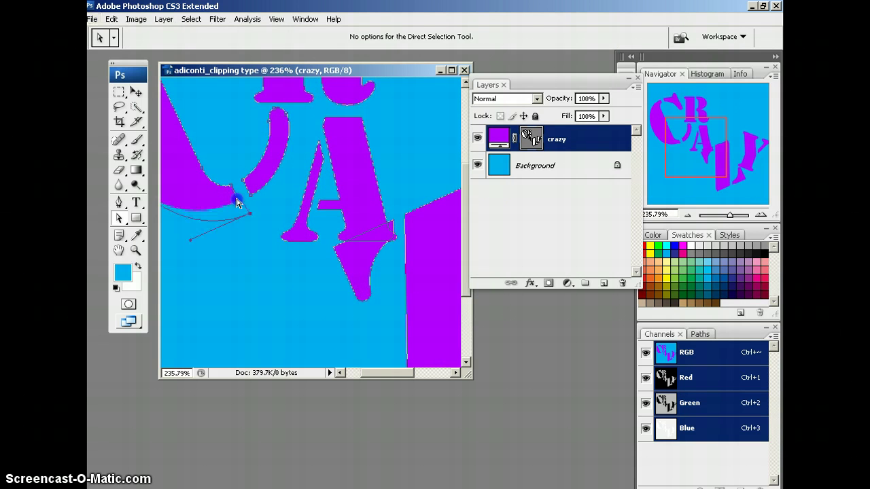
{"action": "scroll", "coordinate": [240, 231], "scroll_direction": "down", "scroll_amount": 3}
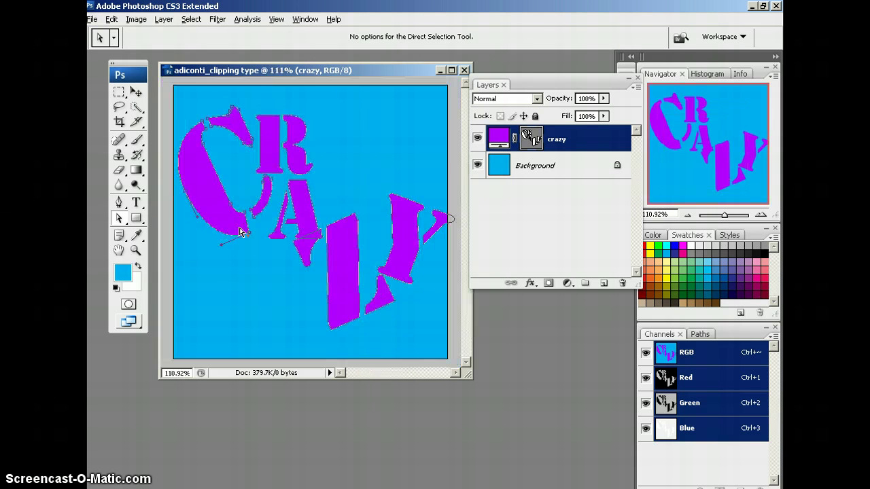
- Adjust the direction handles along the C's outer left and lower edge to give it a fuller curve, and deselect the path
{"action": "left_click_drag", "start_coordinate": [219, 247], "coordinate": [222, 245]}
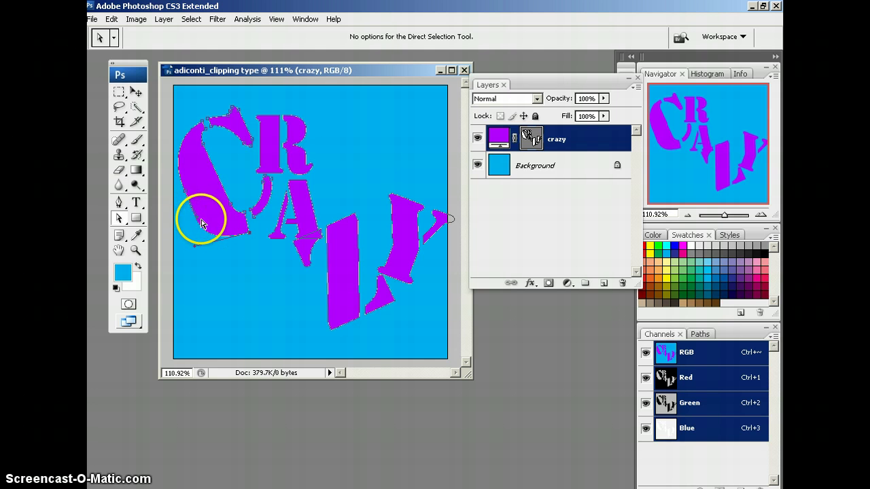
{"action": "left_click", "coordinate": [199, 224]}
{"action": "left_click_drag", "start_coordinate": [199, 224], "coordinate": [193, 207]}
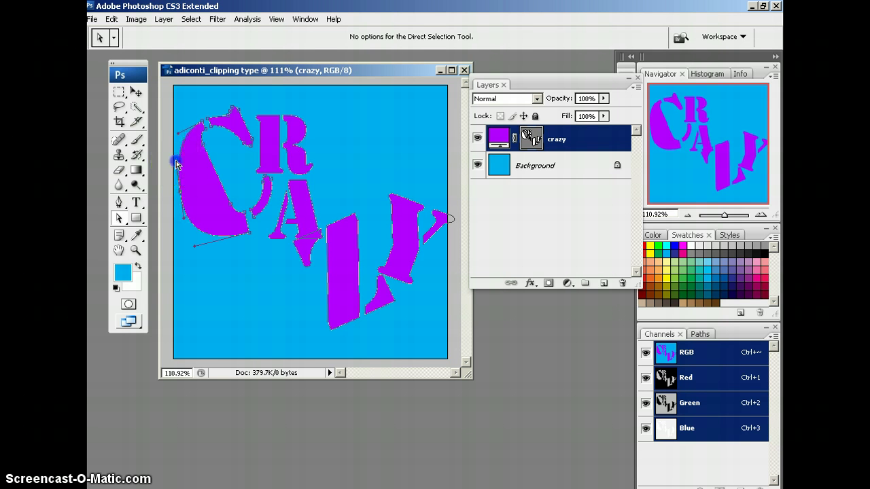
{"action": "left_click_drag", "start_coordinate": [180, 171], "coordinate": [180, 139]}
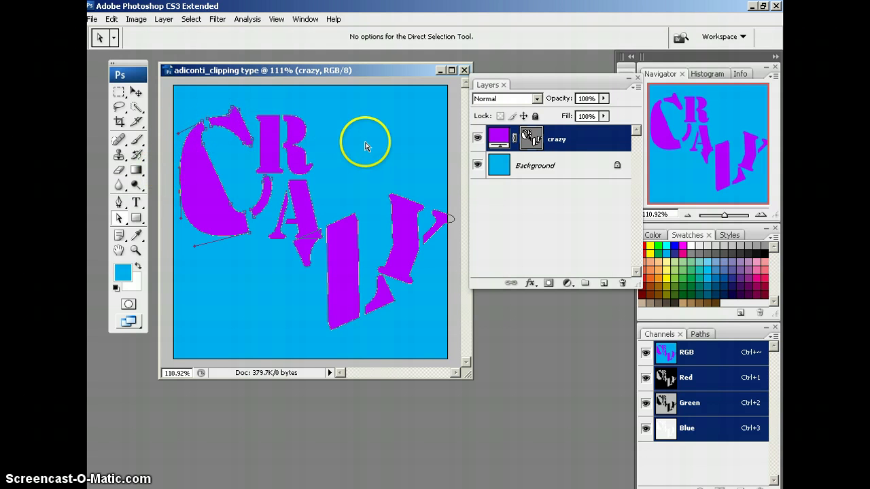
{"action": "left_click", "coordinate": [367, 142]}
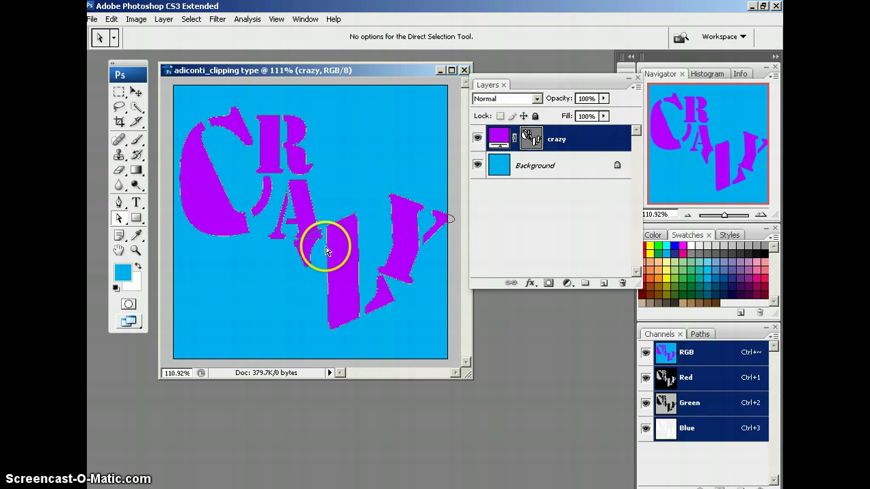
- Shift the Y slightly left and the A slightly left and down with the Path Selection Tool, and deselect them
{"action": "left_click", "coordinate": [117, 220]}
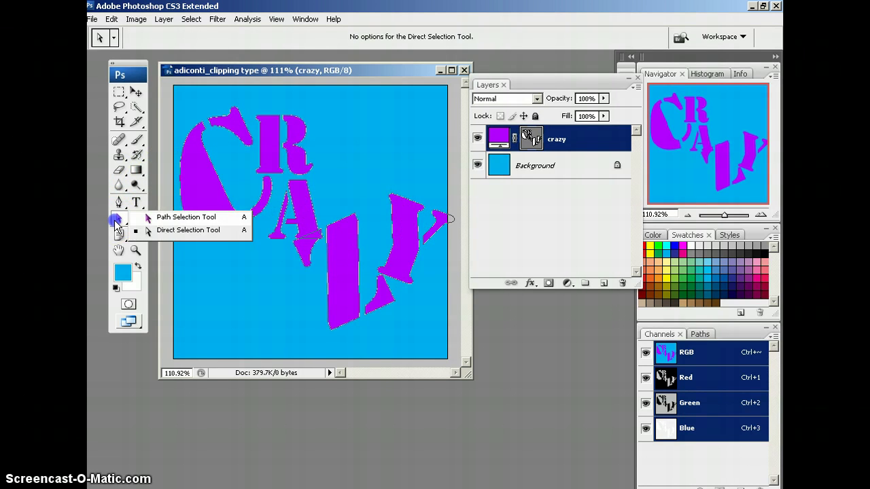
{"action": "left_click", "coordinate": [183, 216]}
{"action": "left_click_drag", "start_coordinate": [399, 252], "coordinate": [388, 240]}
{"action": "left_click", "coordinate": [330, 184]}
{"action": "left_click", "coordinate": [202, 191]}
{"action": "left_click", "coordinate": [329, 273]}
{"action": "left_click", "coordinate": [285, 182]}
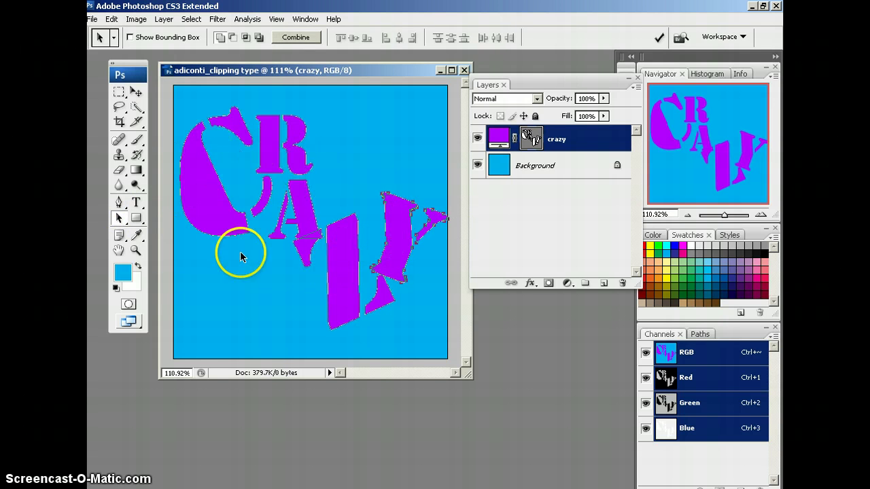
{"action": "left_click", "coordinate": [302, 219]}
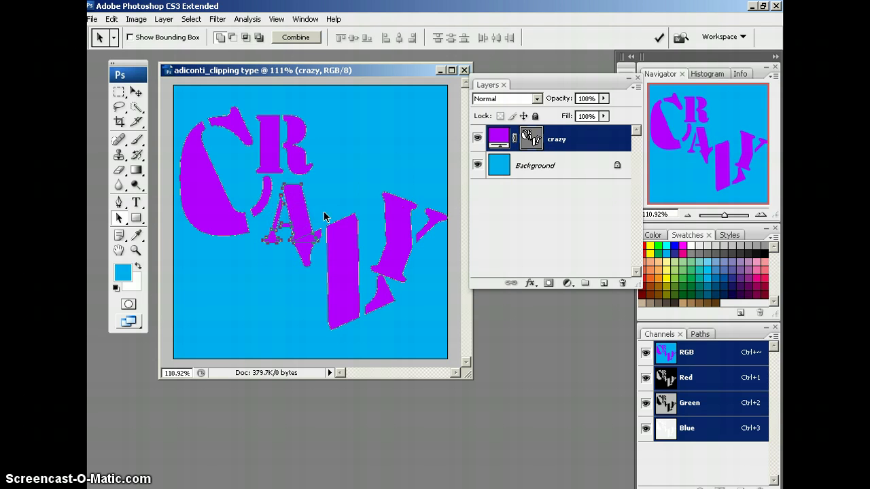
{"action": "left_click", "coordinate": [346, 178]}
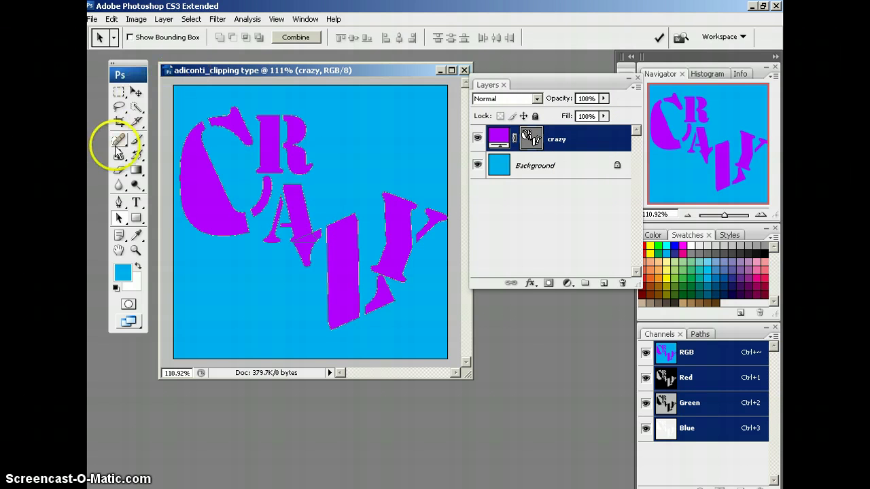
- Hide the crazy layer and start a new horizontal text layer near the canvas centre
{"action": "left_click", "coordinate": [135, 202]}
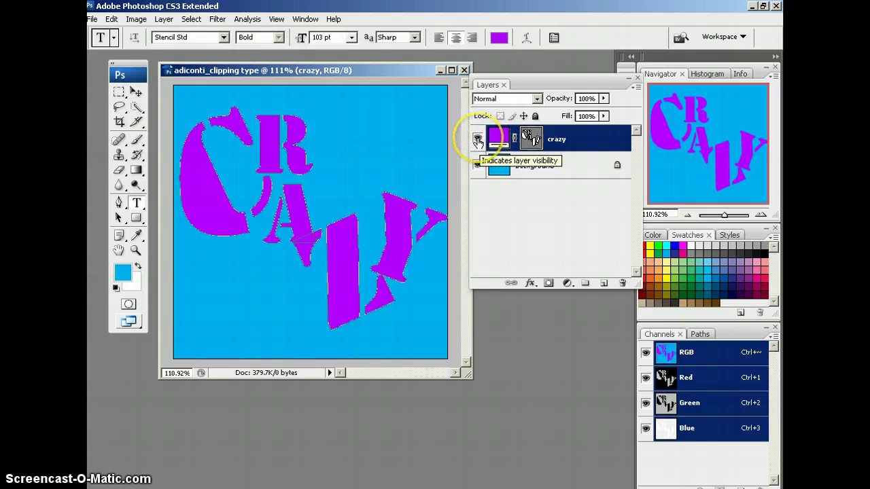
{"action": "left_click", "coordinate": [478, 139]}
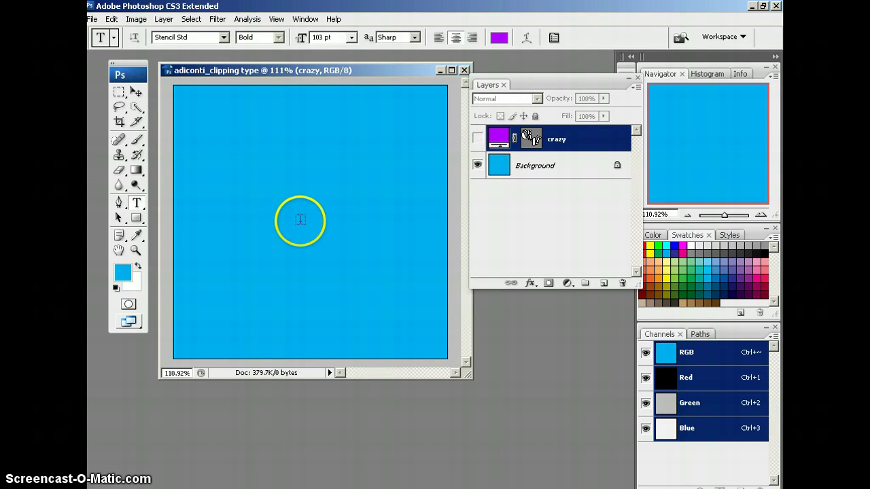
{"action": "left_click", "coordinate": [299, 222]}
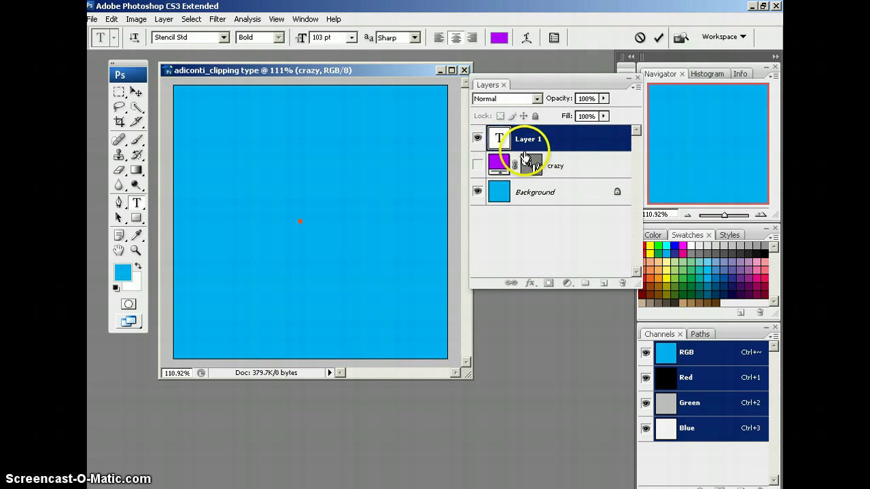
- Set the new text's color to yellow, ffea01
{"action": "left_click", "coordinate": [498, 38]}
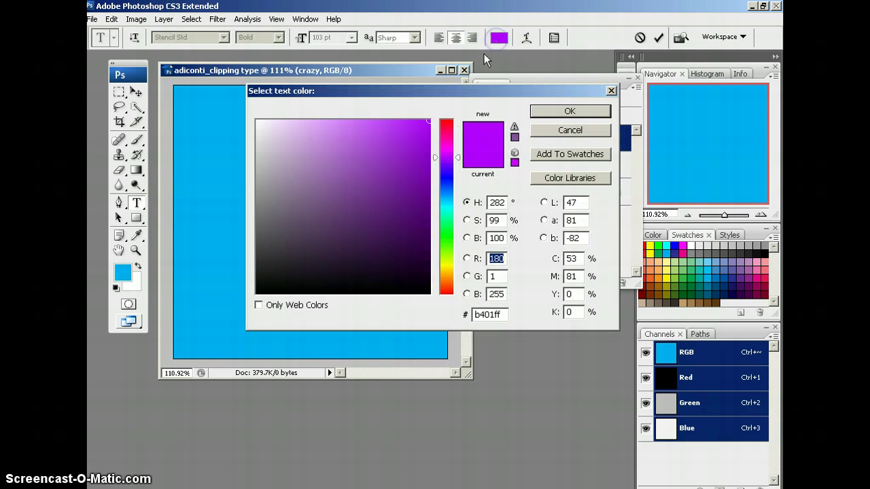
{"action": "left_click", "coordinate": [443, 265]}
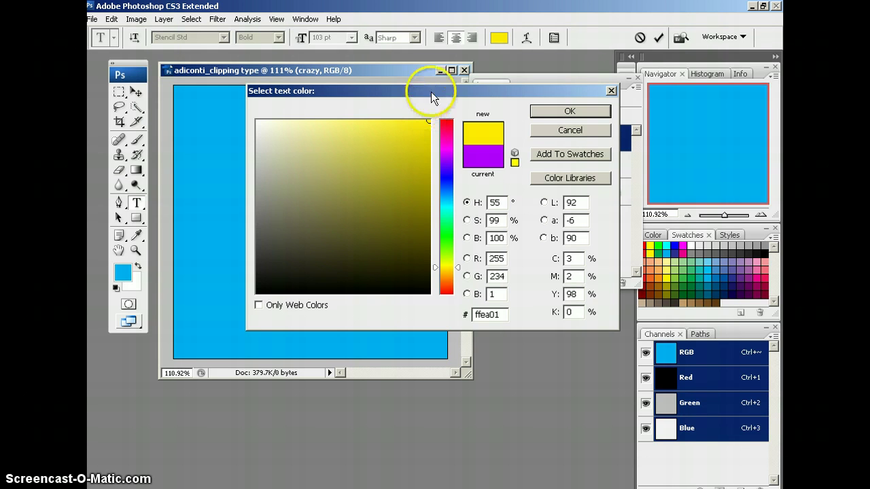
{"action": "left_click_drag", "start_coordinate": [430, 91], "coordinate": [515, 87]}
{"action": "left_click", "coordinate": [494, 91]}
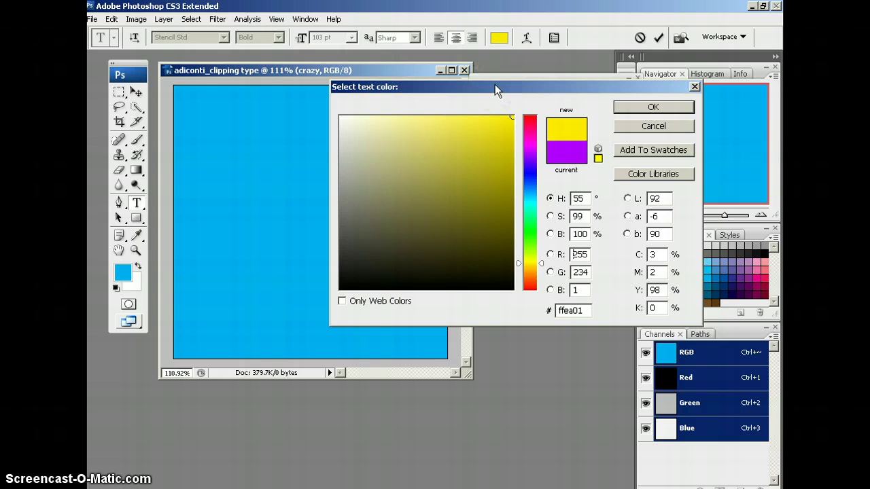
{"action": "left_click_drag", "start_coordinate": [489, 86], "coordinate": [454, 97]}
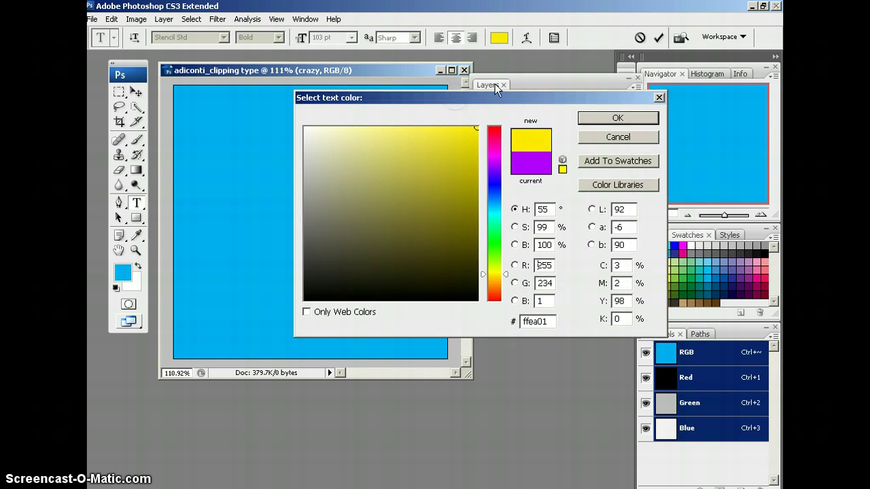
{"action": "left_click", "coordinate": [604, 190]}
{"action": "left_click", "coordinate": [617, 117]}
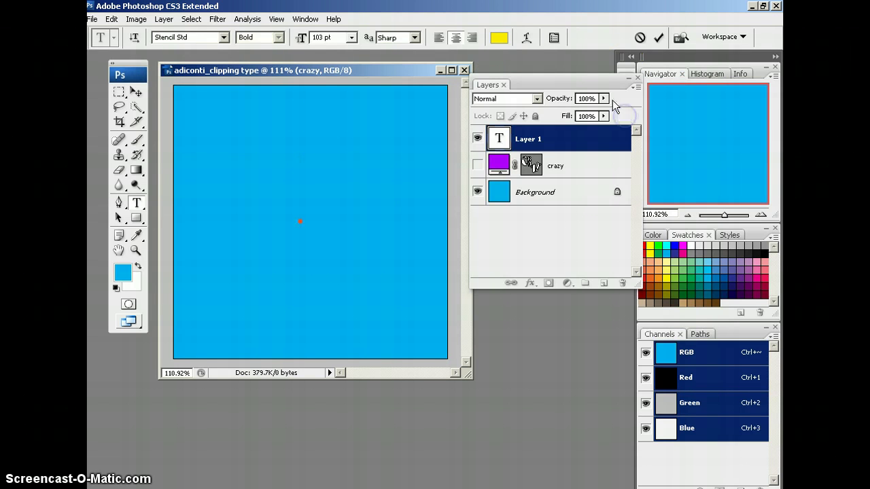
- Set the font to Terminal and enter the text "insane"
{"action": "left_click", "coordinate": [195, 38]}
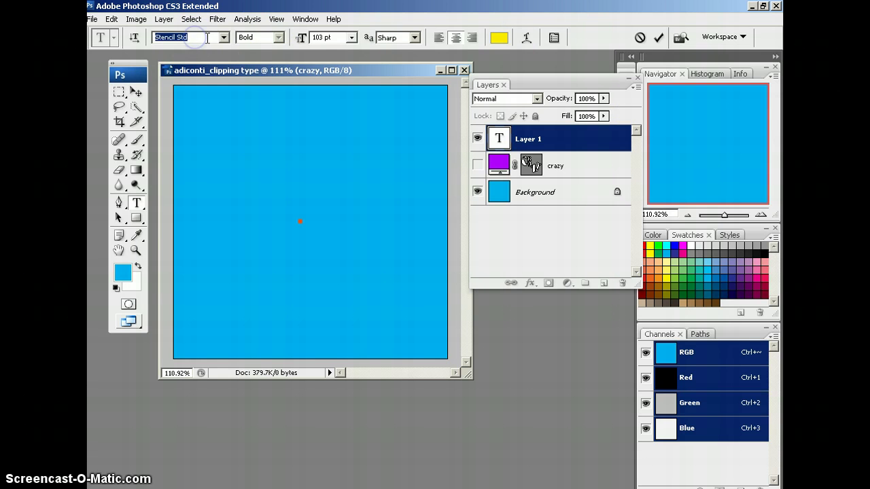
{"action": "left_click", "coordinate": [223, 37]}
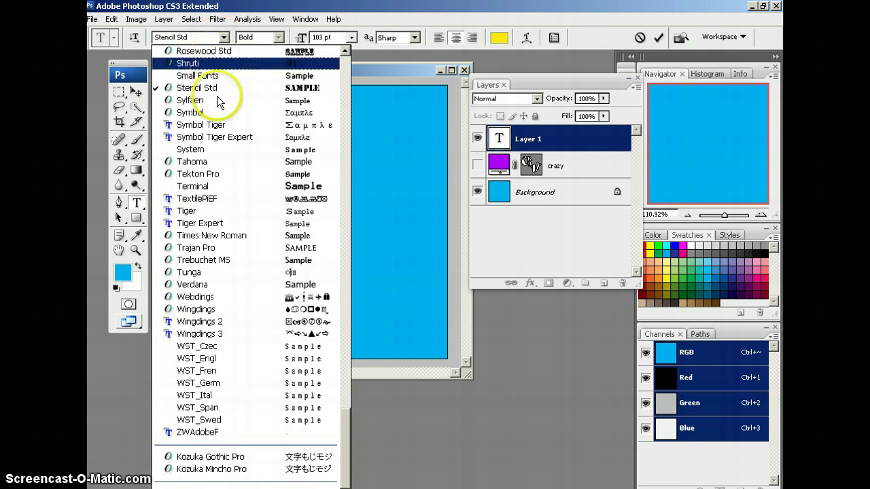
{"action": "left_click", "coordinate": [222, 182]}
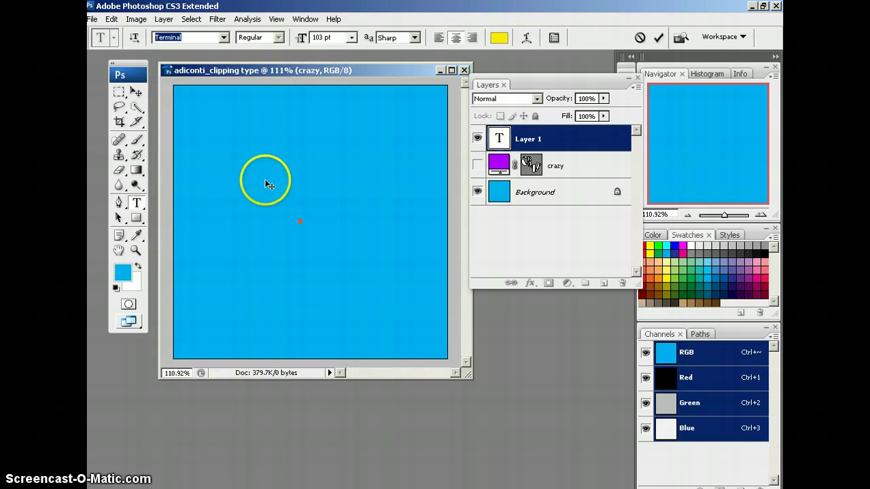
{"action": "double_click", "coordinate": [494, 137]}
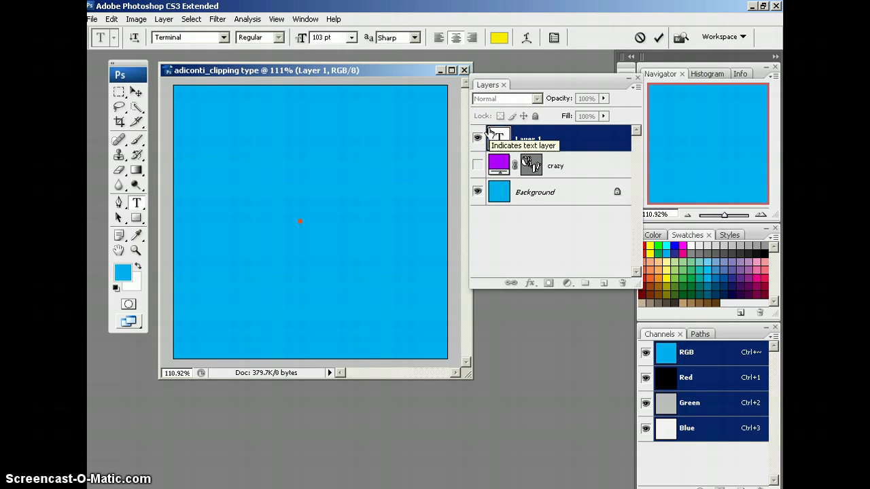
{"action": "type", "text": "insane"}
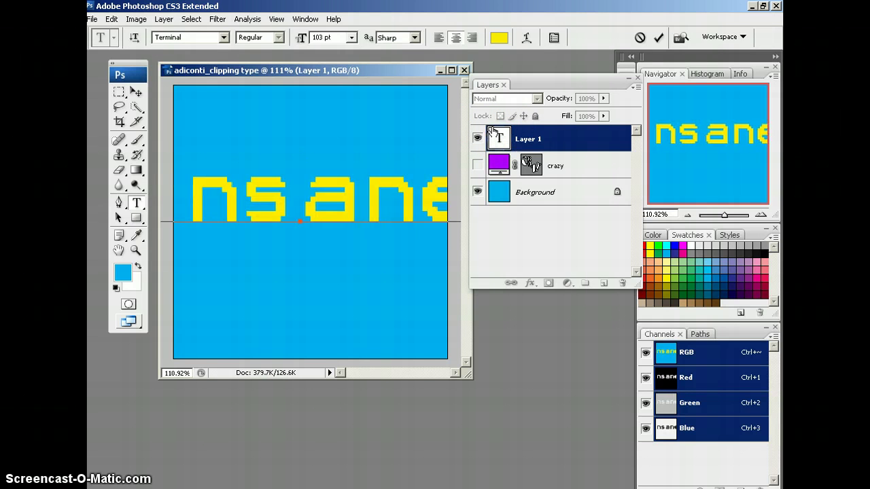
- Try to create a work path from the insane text layer
{"action": "double_click", "coordinate": [499, 138]}
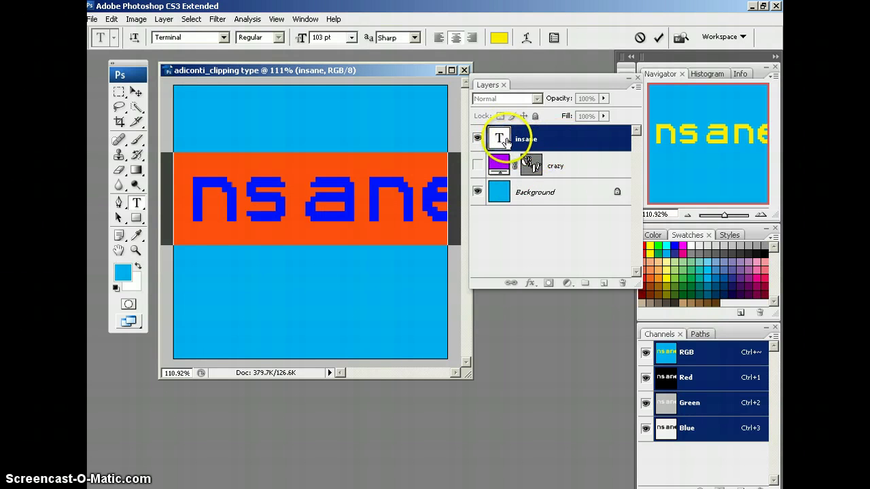
{"action": "left_click", "coordinate": [506, 141]}
{"action": "right_click", "coordinate": [564, 134]}
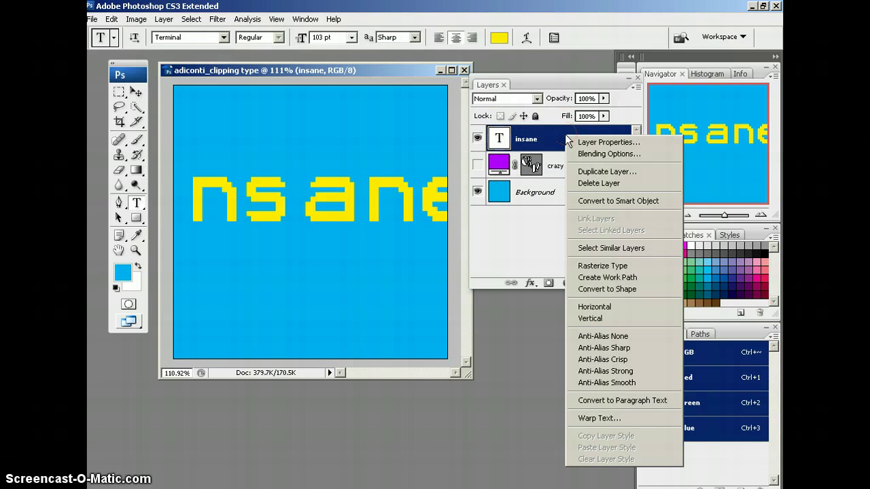
{"action": "left_click", "coordinate": [592, 277]}
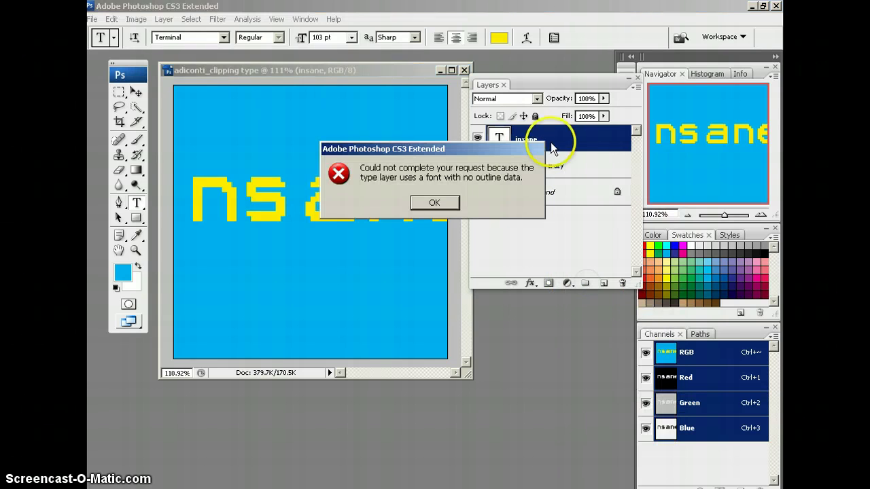
{"action": "left_click", "coordinate": [438, 203]}
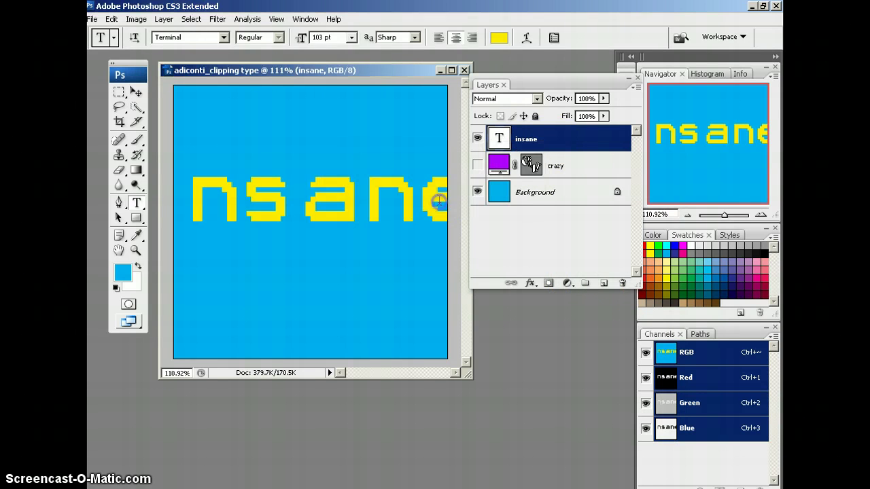
- Set the insane text's font to Tekton Pro and its size to 112 pt
{"action": "double_click", "coordinate": [499, 138]}
{"action": "left_click", "coordinate": [180, 37]}
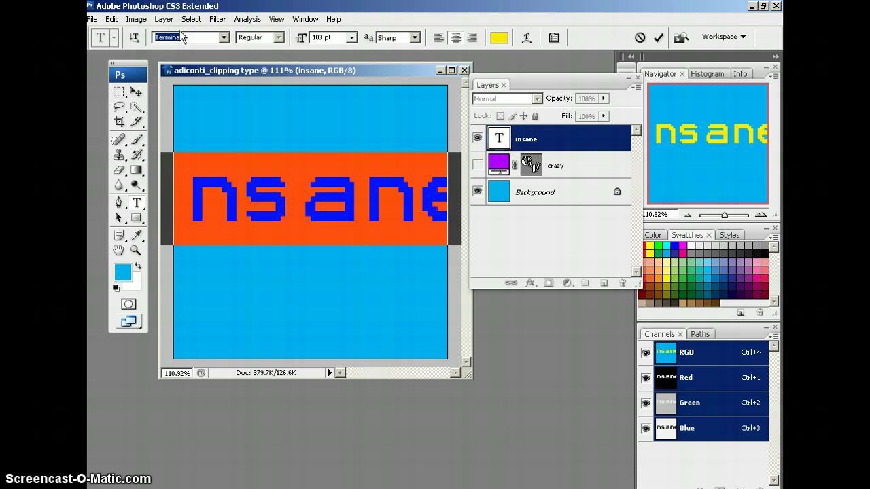
{"action": "key", "text": "Down"}
{"action": "key", "text": "Down"}
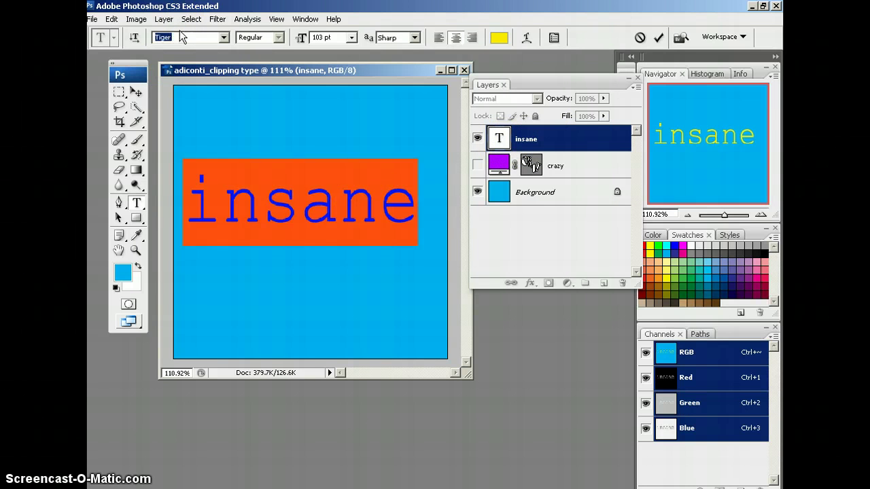
{"action": "key", "text": "Up"}
{"action": "key", "text": "Up"}
{"action": "key", "text": "Up"}
{"action": "key", "text": "Up"}
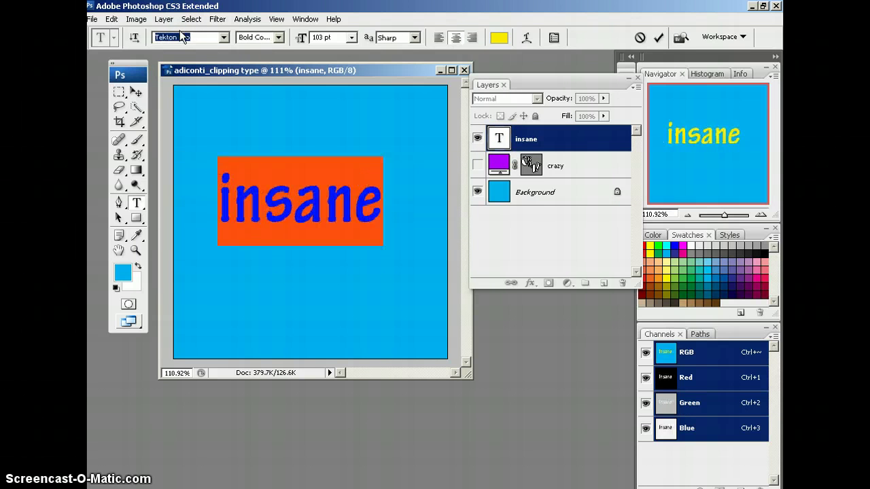
{"action": "left_click", "coordinate": [196, 38]}
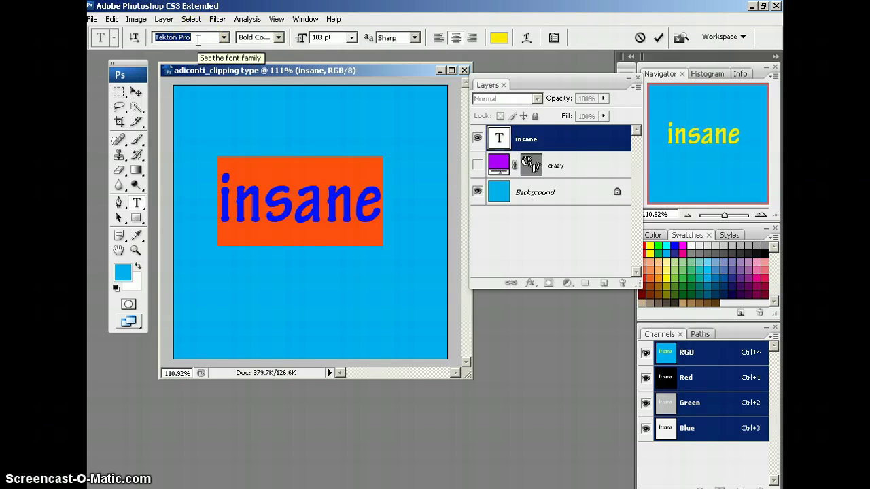
{"action": "mouse_move", "coordinate": [506, 135]}
{"action": "left_mouse_down"}
{"action": "mouse_move", "coordinate": [542, 131]}
{"action": "mouse_move", "coordinate": [497, 134]}
{"action": "left_mouse_up"}
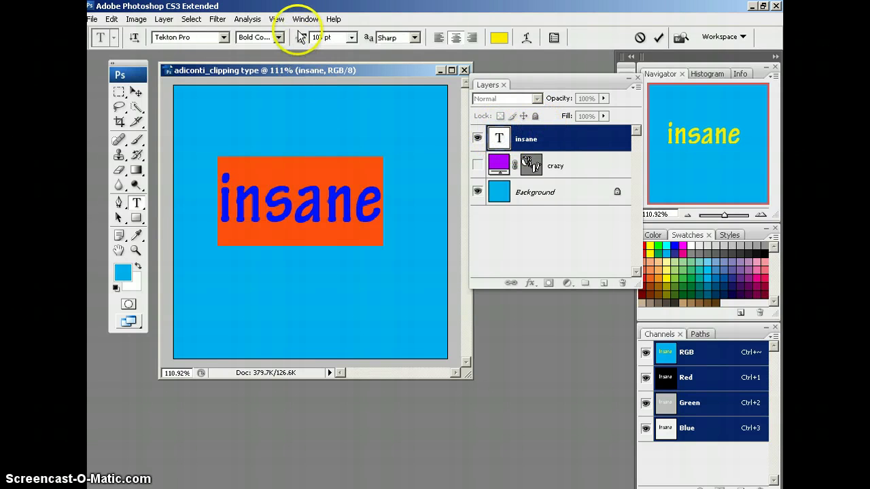
{"action": "left_click_drag", "start_coordinate": [295, 37], "coordinate": [303, 37]}
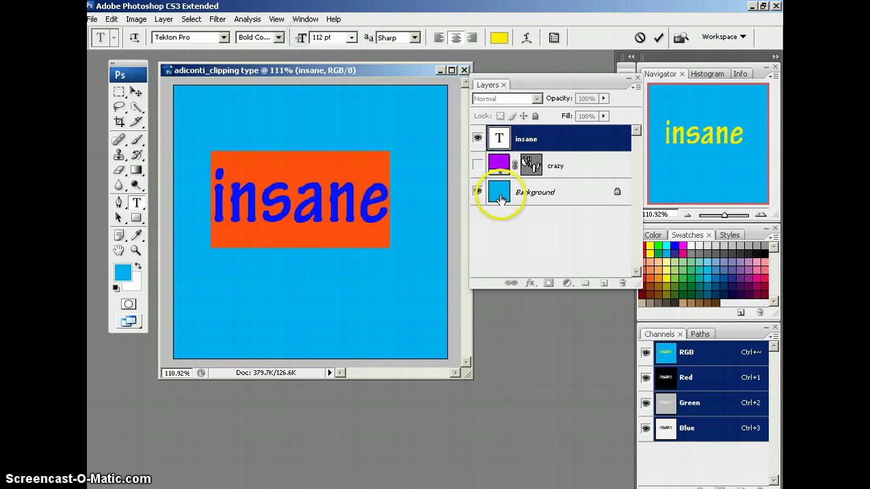
- Show the crazy layer again and convert the insane text layer to a shape
{"action": "left_click", "coordinate": [478, 167]}
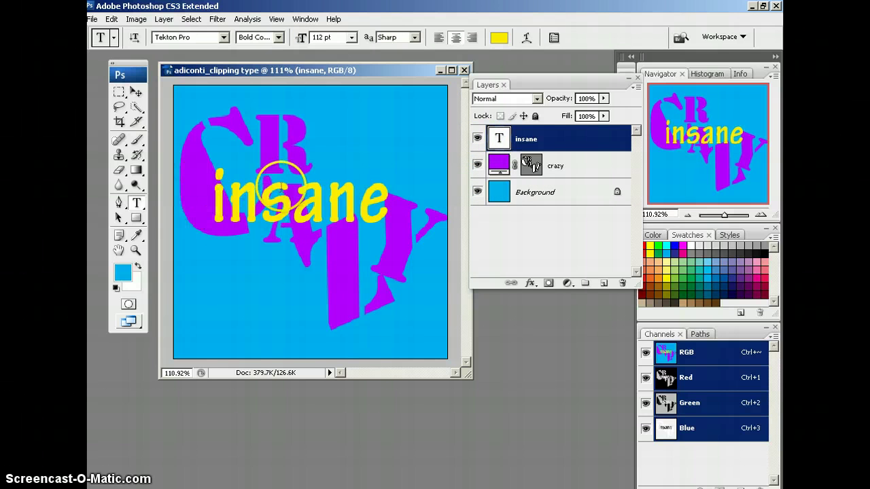
{"action": "right_click", "coordinate": [589, 140]}
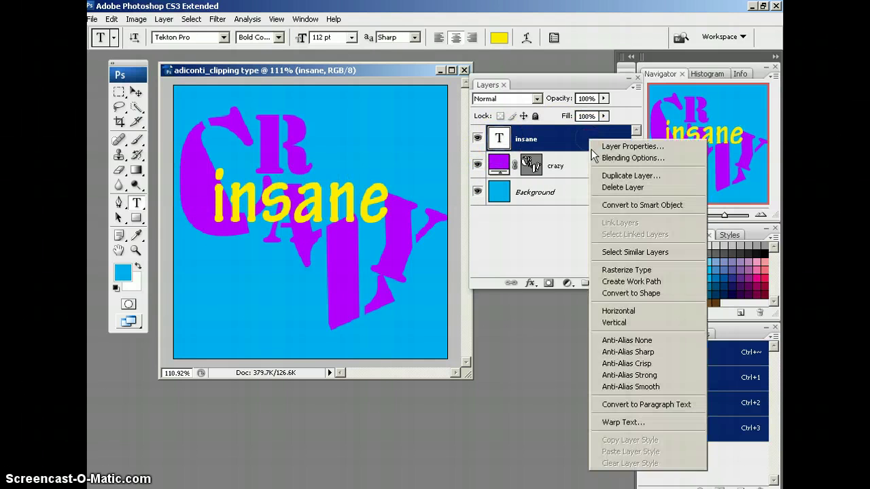
{"action": "left_click", "coordinate": [625, 293]}
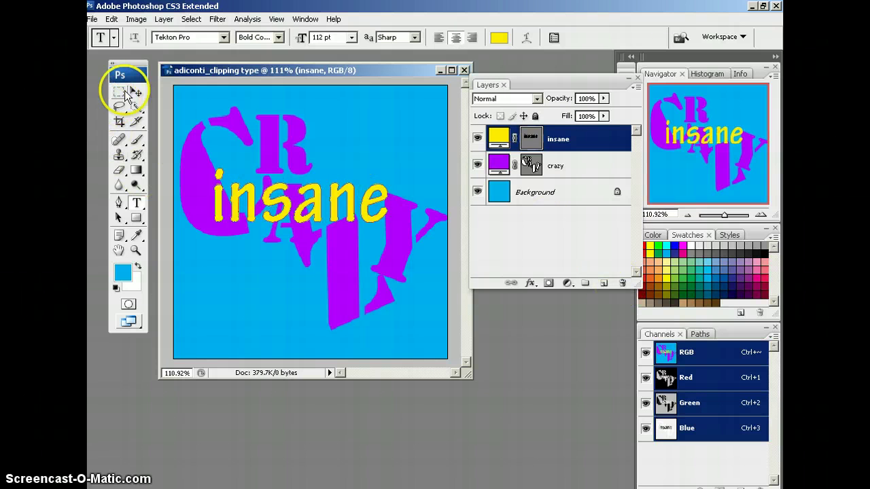
- Spread the insane letter paths over the crazy letters: i and n on C, s on R, a on A, n on Z, e on Y
{"action": "left_click", "coordinate": [119, 218]}
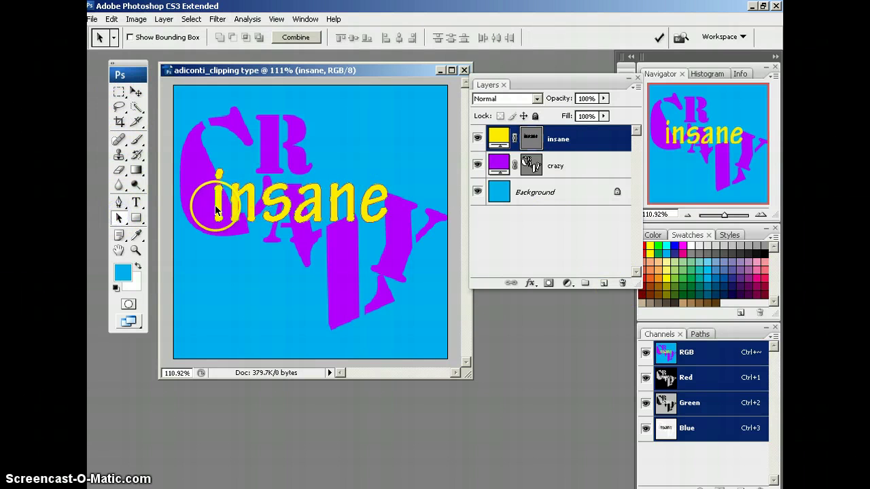
{"action": "left_click", "coordinate": [217, 208]}
{"action": "left_click", "coordinate": [217, 207]}
{"action": "left_click_drag", "start_coordinate": [203, 182], "coordinate": [198, 165]}
{"action": "left_click", "coordinate": [238, 195]}
{"action": "left_click_drag", "start_coordinate": [248, 196], "coordinate": [269, 156]}
{"action": "left_click", "coordinate": [269, 178]}
{"action": "left_click", "coordinate": [303, 230]}
{"action": "left_click_drag", "start_coordinate": [303, 230], "coordinate": [333, 261]}
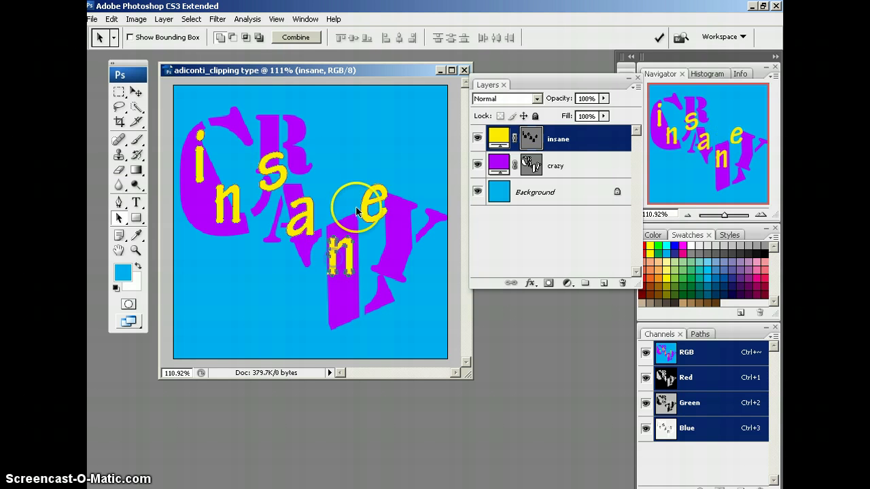
{"action": "left_click_drag", "start_coordinate": [349, 195], "coordinate": [384, 253]}
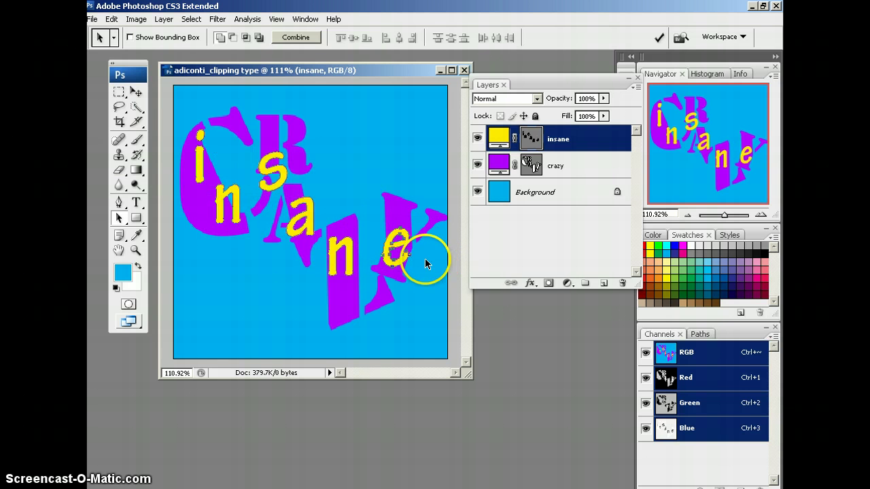
{"action": "left_click", "coordinate": [398, 155]}
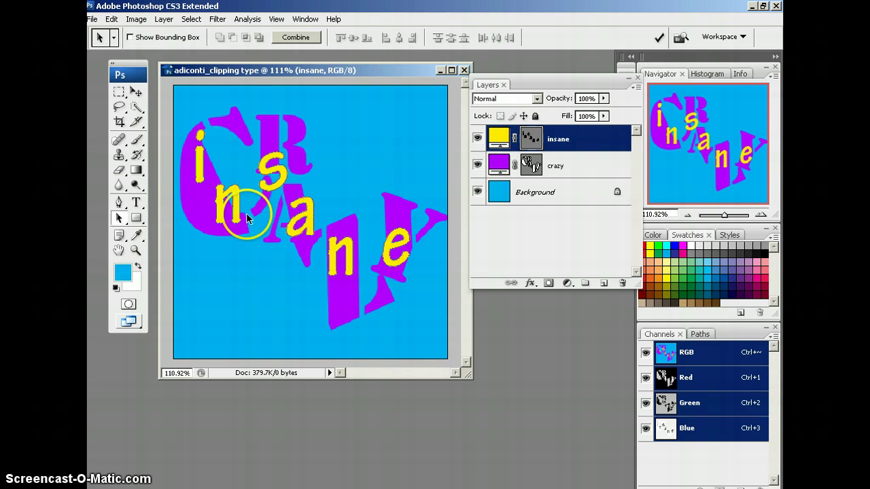
{"action": "left_click", "coordinate": [120, 218]}
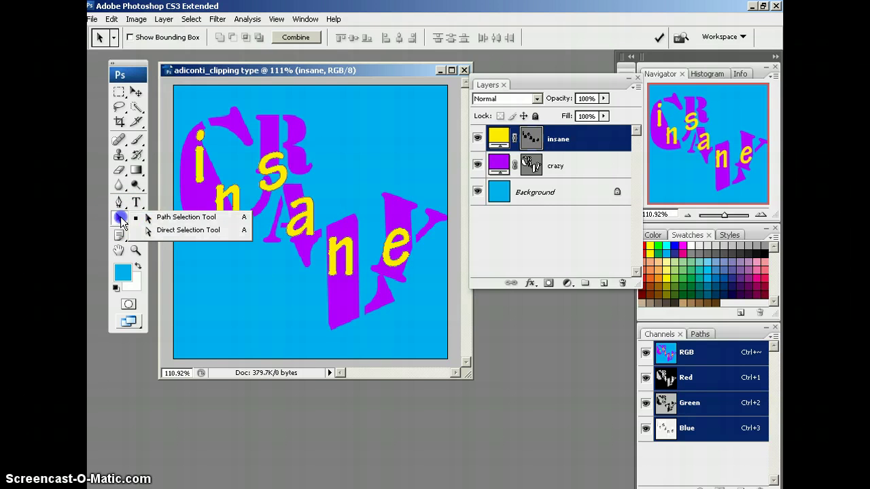
{"action": "left_click", "coordinate": [117, 222]}
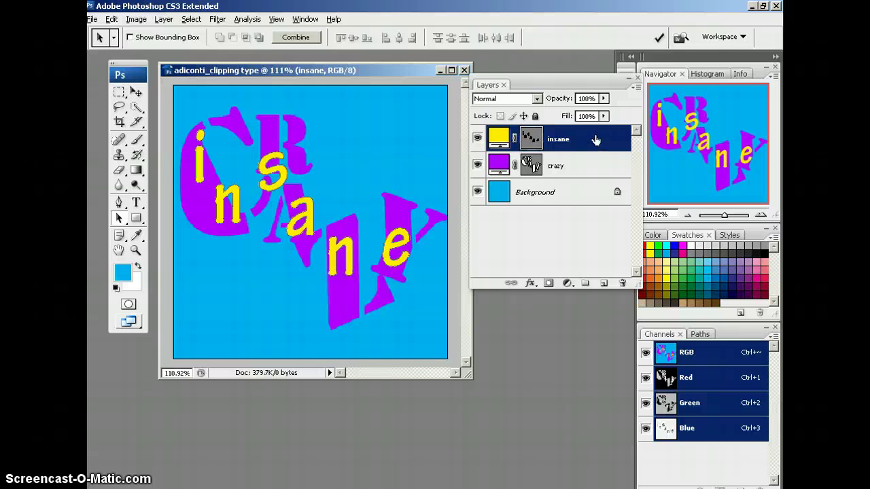
- Clip the insane layer to the crazy layer at their shared border and release the clipping mask again
{"action": "left_click_drag", "start_coordinate": [596, 140], "coordinate": [600, 152]}
{"action": "left_click_drag", "start_coordinate": [592, 152], "coordinate": [594, 152]}
{"action": "left_click_drag", "start_coordinate": [552, 170], "coordinate": [198, 207]}
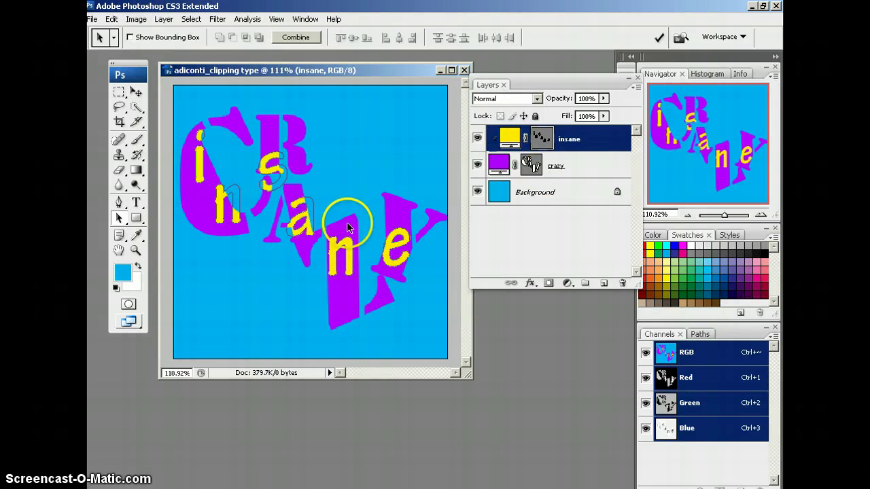
{"action": "left_click", "coordinate": [588, 153], "text": "alt"}
{"action": "left_click", "coordinate": [591, 145]}
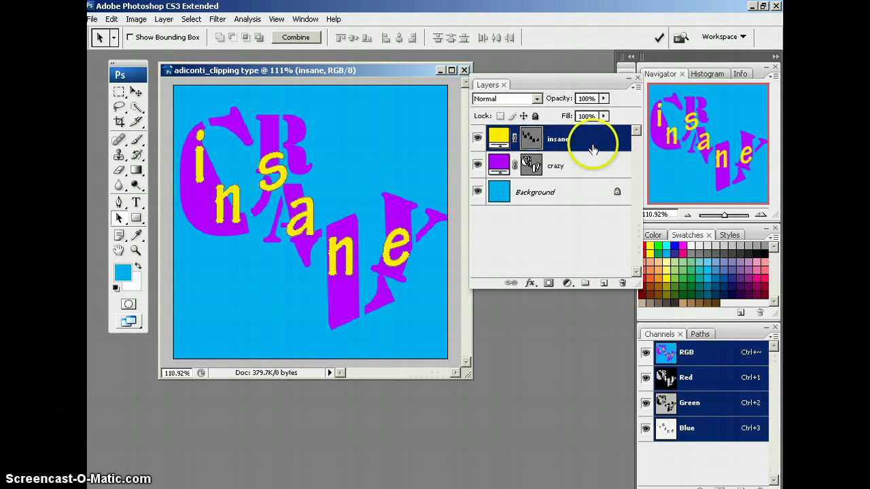
- Create a clipping mask from the insane layer over the crazy layer and select the crazy layer
{"action": "right_click", "coordinate": [592, 144]}
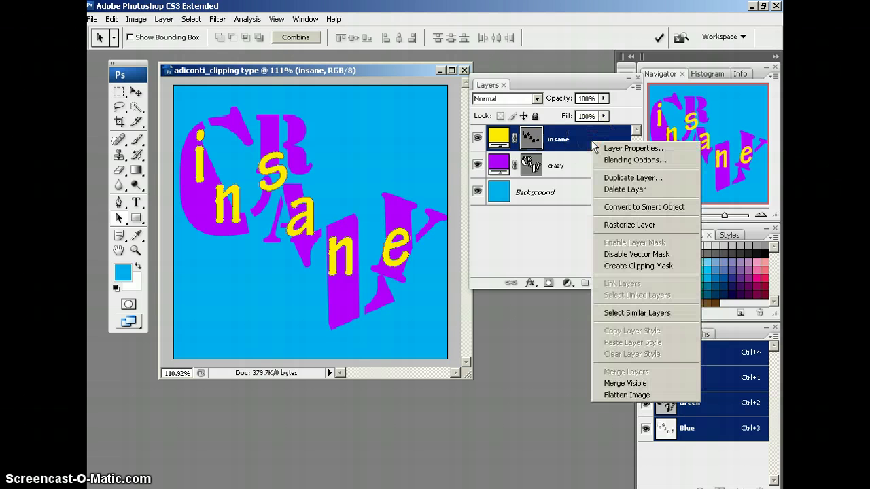
{"action": "left_click", "coordinate": [614, 265]}
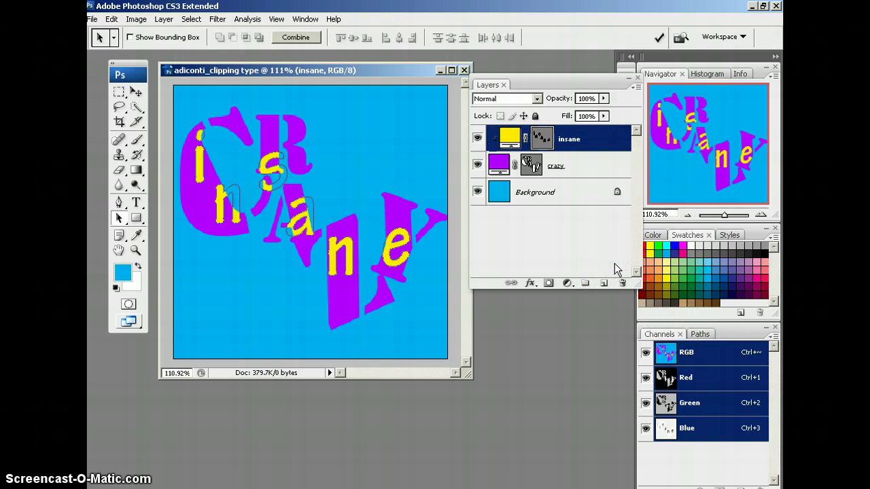
{"action": "left_click", "coordinate": [587, 174]}
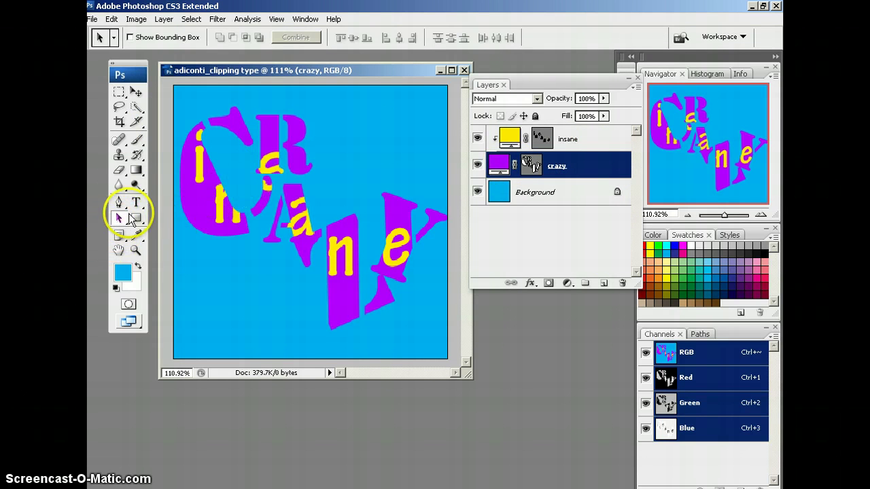
- Shift the yellow i and the first n slightly outward so they sit inside the purple C
{"action": "left_click", "coordinate": [201, 175]}
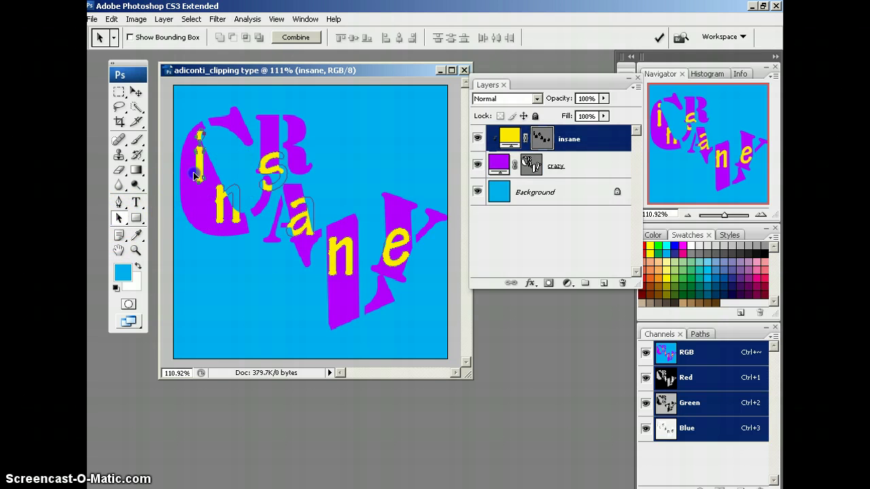
{"action": "mouse_move", "coordinate": [193, 176]}
{"action": "left_mouse_down"}
{"action": "mouse_move", "coordinate": [183, 177]}
{"action": "mouse_move", "coordinate": [189, 156]}
{"action": "mouse_move", "coordinate": [190, 163]}
{"action": "left_mouse_up"}
{"action": "left_click", "coordinate": [189, 178]}
{"action": "left_click_drag", "start_coordinate": [194, 170], "coordinate": [194, 170]}
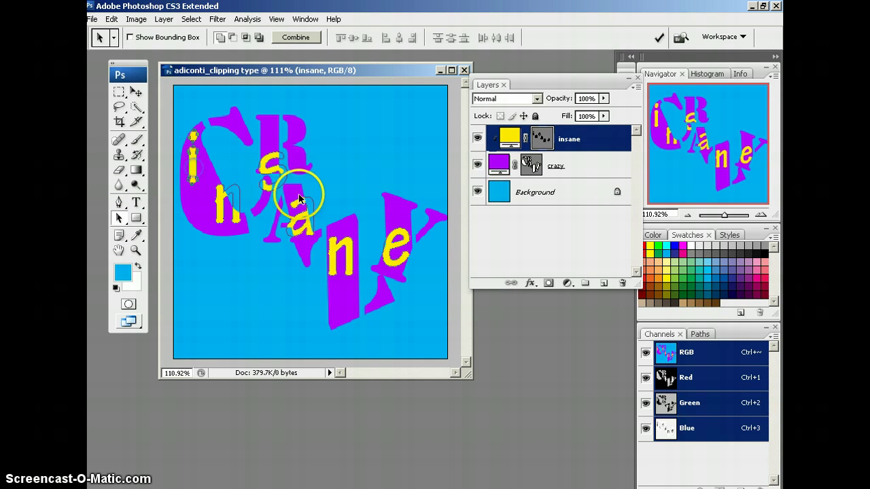
{"action": "left_click_drag", "start_coordinate": [218, 216], "coordinate": [209, 219]}
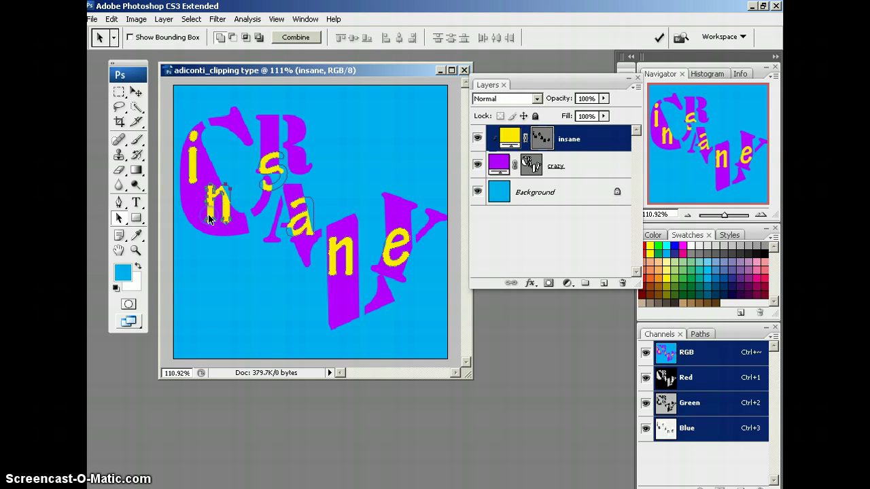
- Add a Drop Shadow layer style with its default settings to the crazy layer
{"action": "left_click", "coordinate": [581, 170]}
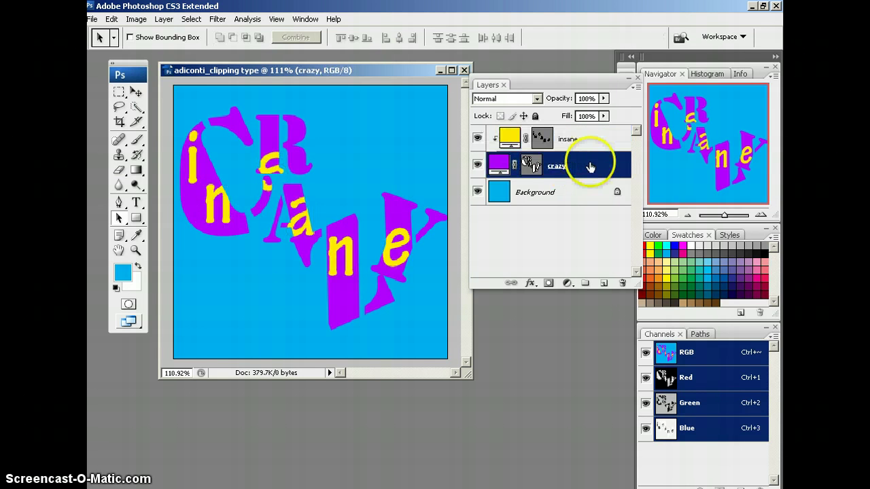
{"action": "left_click", "coordinate": [590, 170]}
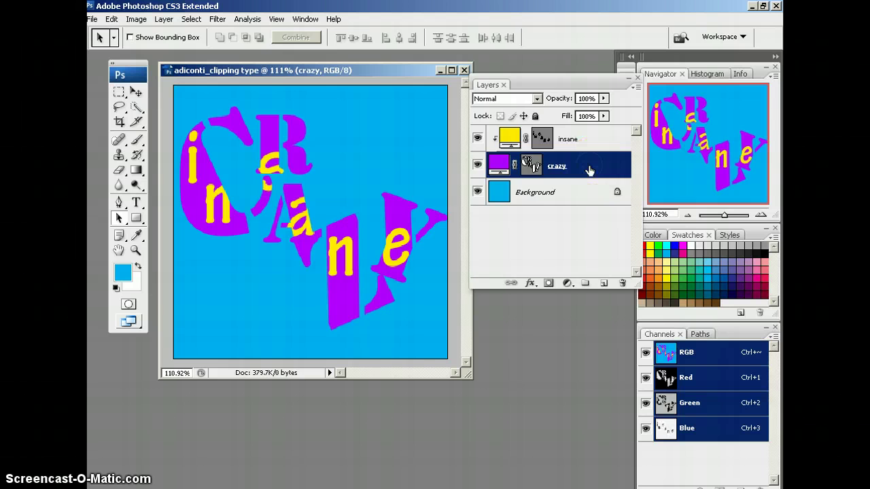
{"action": "double_click", "coordinate": [589, 170]}
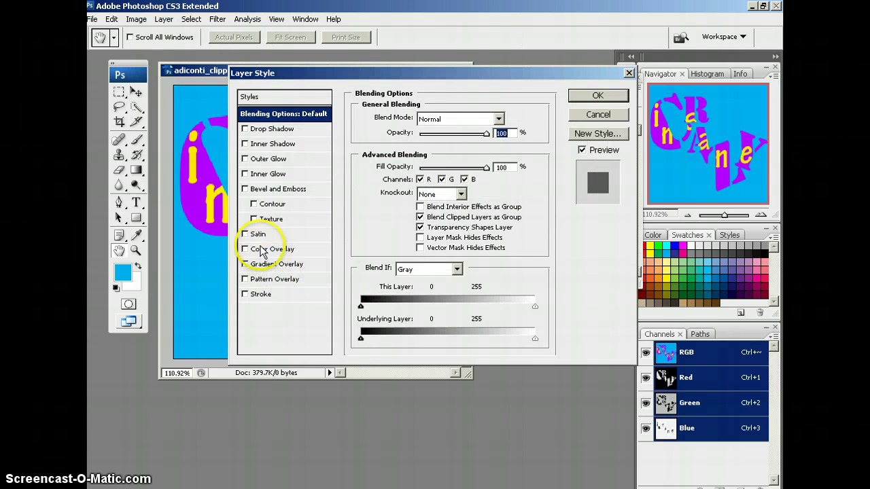
{"action": "left_click", "coordinate": [292, 131]}
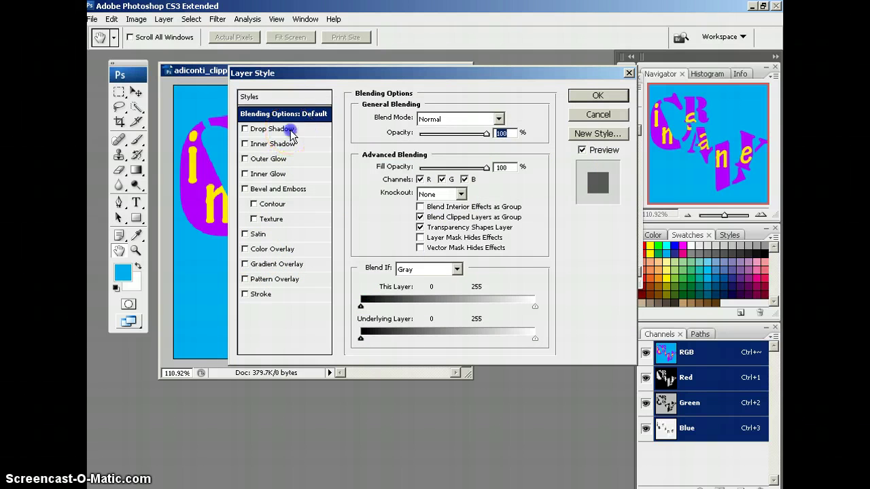
{"action": "left_click_drag", "start_coordinate": [334, 75], "coordinate": [407, 102]}
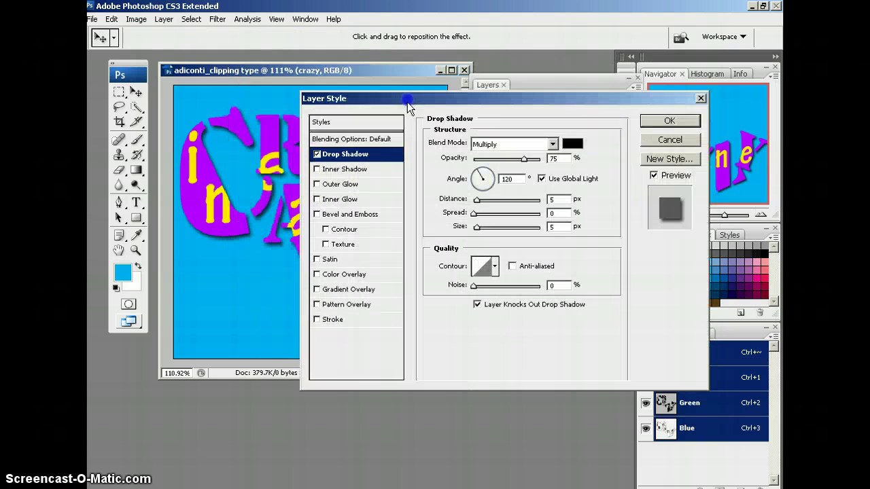
{"action": "left_click", "coordinate": [668, 121]}
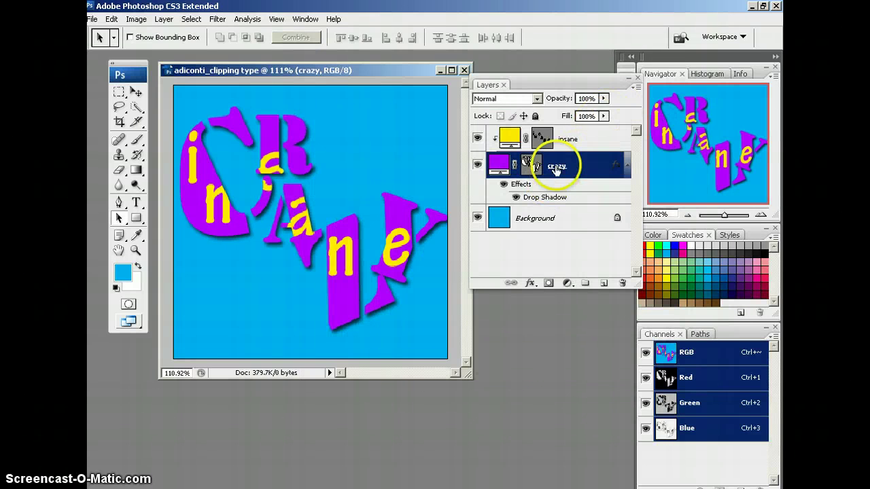
- Add a Bevel and Emboss layer style with the default Inner Bevel settings to the insane layer
{"action": "left_click", "coordinate": [596, 139]}
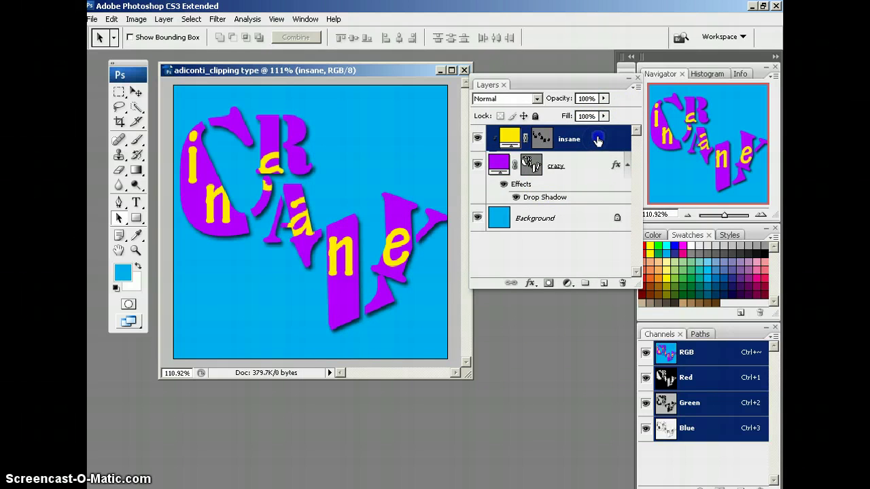
{"action": "double_click", "coordinate": [596, 140]}
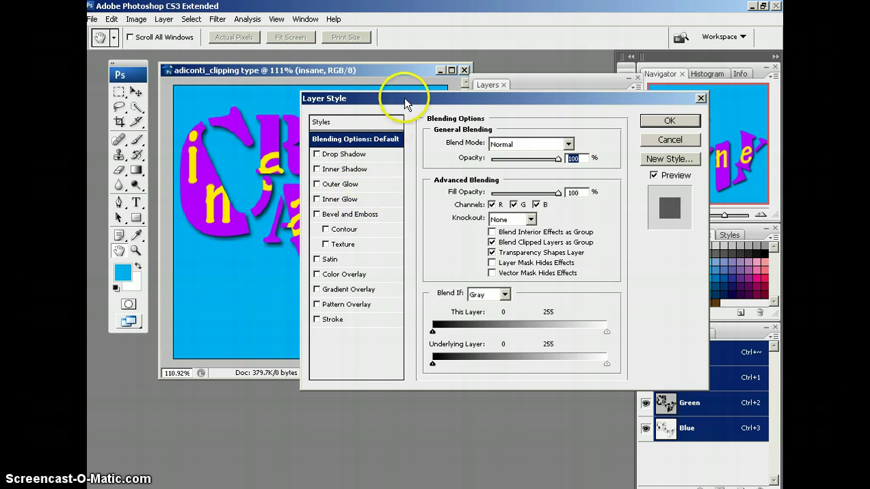
{"action": "left_click_drag", "start_coordinate": [404, 98], "coordinate": [409, 70]}
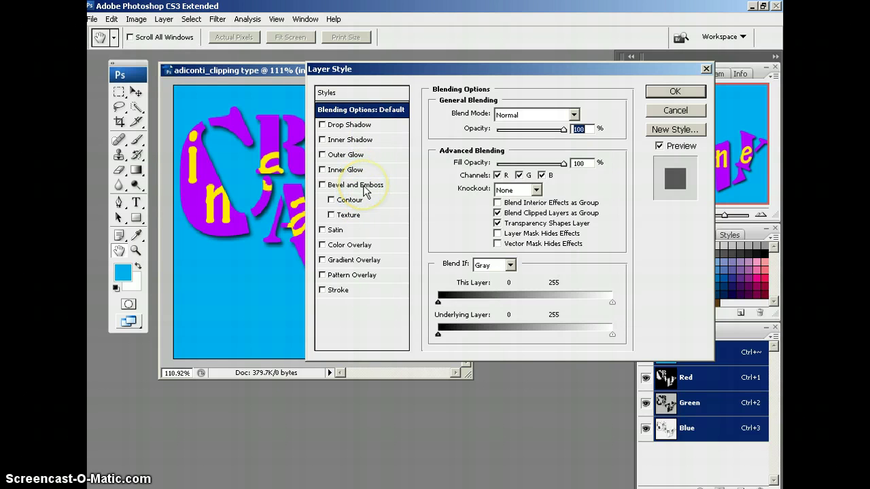
{"action": "left_click", "coordinate": [365, 188]}
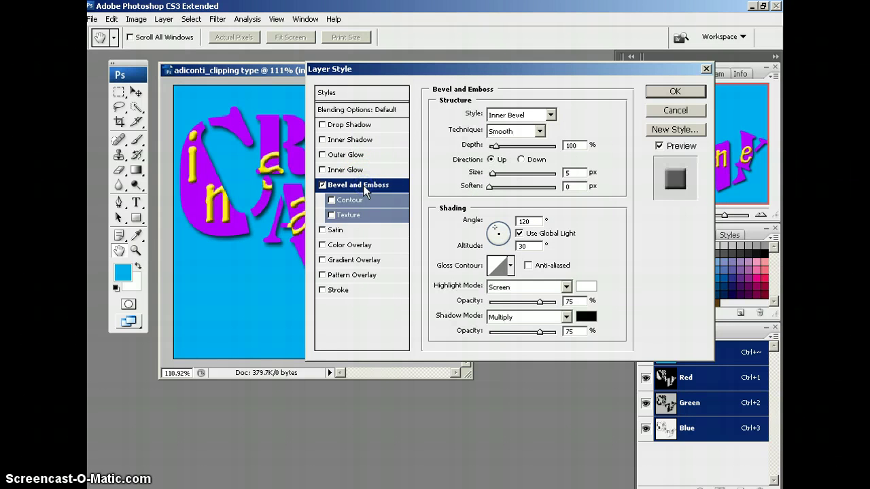
{"action": "left_click", "coordinate": [675, 91]}
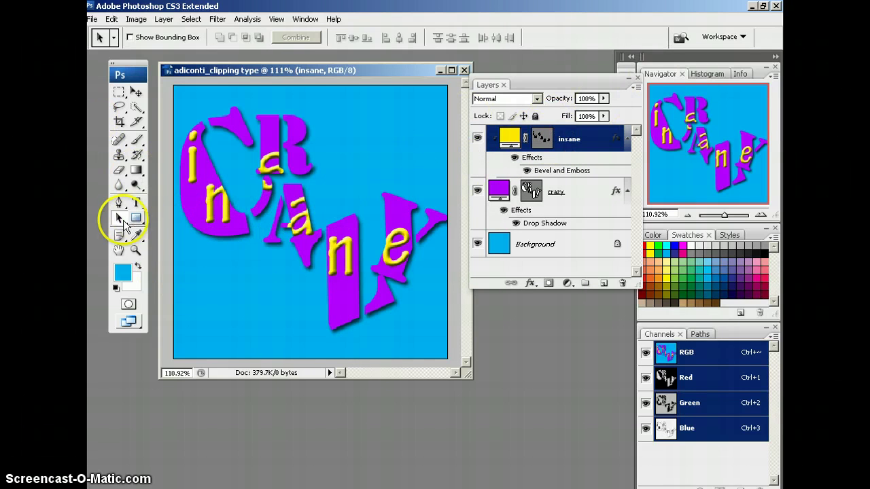
{"action": "left_click", "coordinate": [123, 222]}
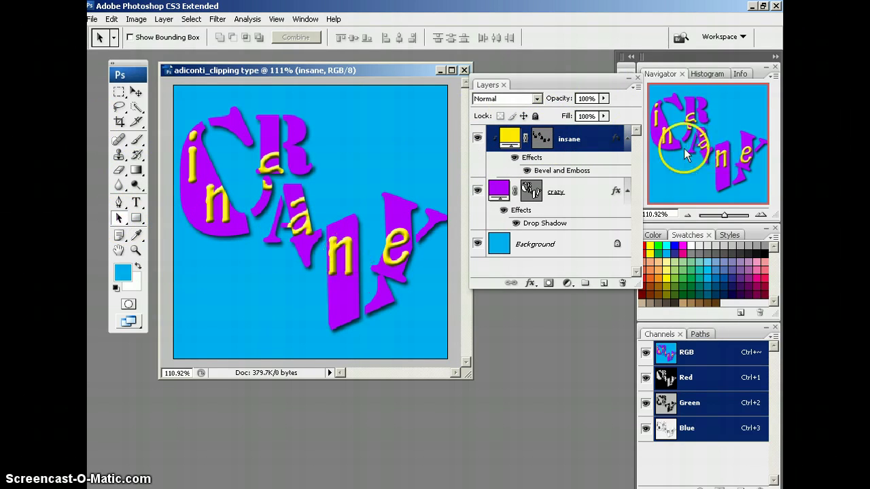
- Delete the yellow i and the first n from the insane layer's vector mask
{"action": "left_click", "coordinate": [542, 141]}
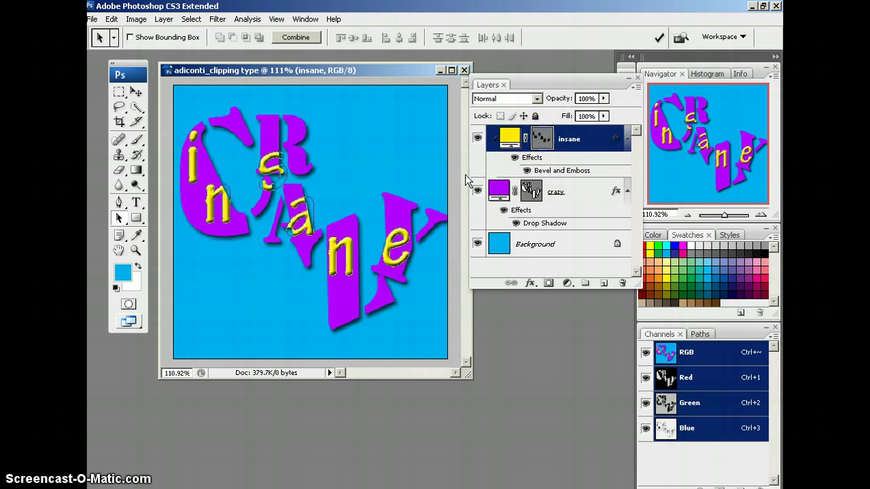
{"action": "left_click", "coordinate": [207, 208]}
{"action": "left_click", "coordinate": [209, 210]}
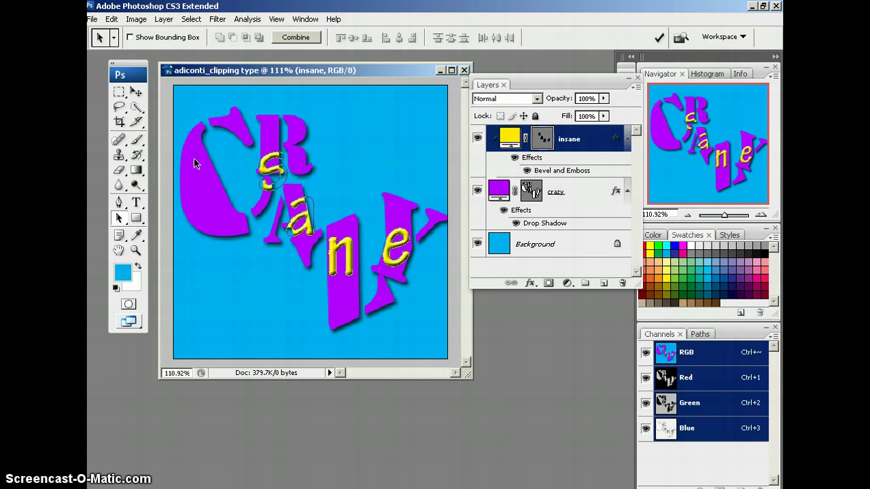
- Move the yellow s inside the purple C, scale it to about 170%, rotate it about -21.3°, and select the crazy layer
{"action": "left_click", "coordinate": [270, 170]}
{"action": "left_click_drag", "start_coordinate": [200, 185], "coordinate": [199, 187]}
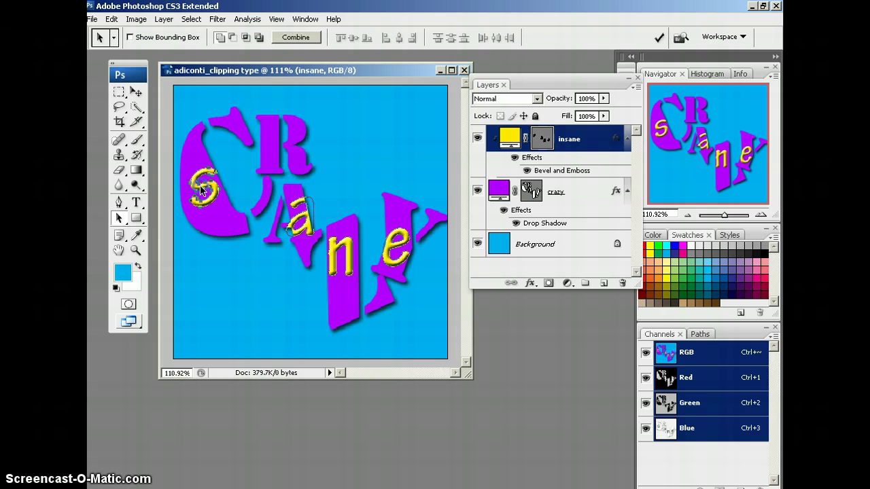
{"action": "key", "text": "ctrl+t"}
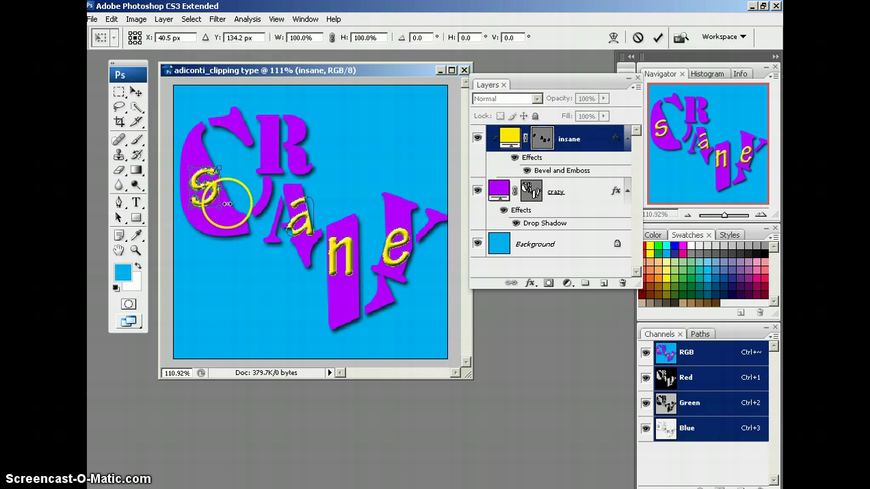
{"action": "left_click_drag", "start_coordinate": [222, 203], "coordinate": [253, 242]}
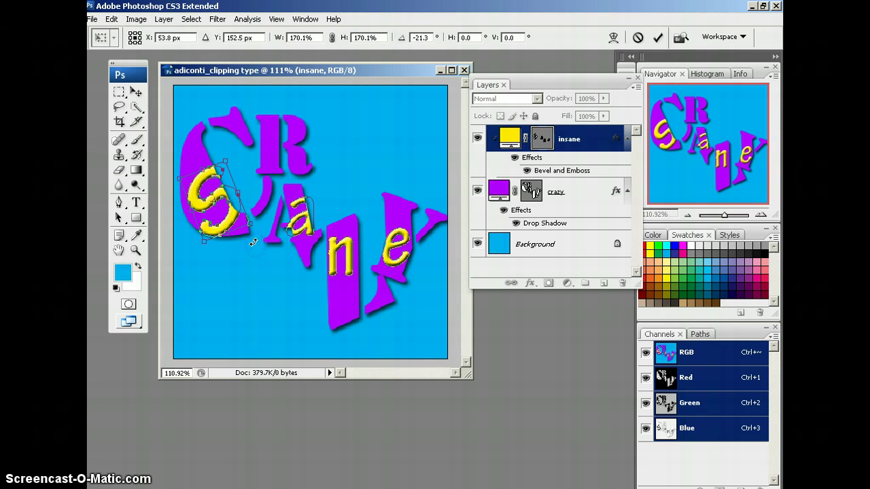
{"action": "key", "text": "Return"}
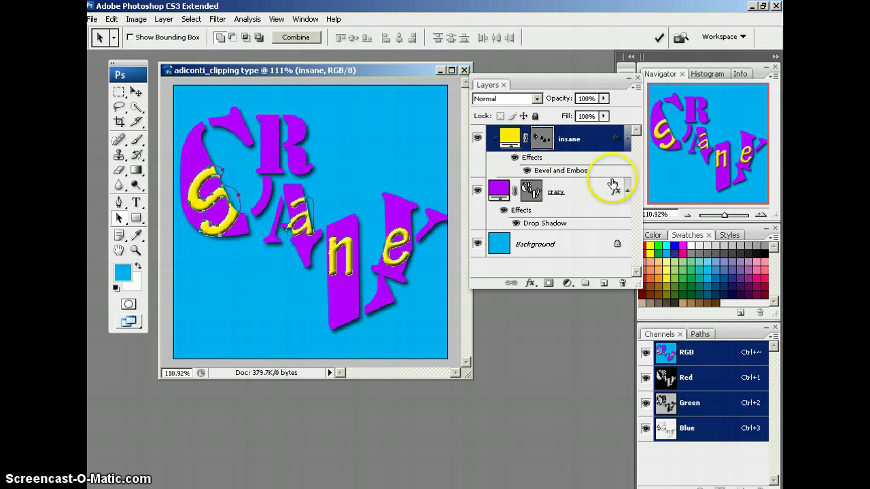
{"action": "left_click", "coordinate": [593, 196]}
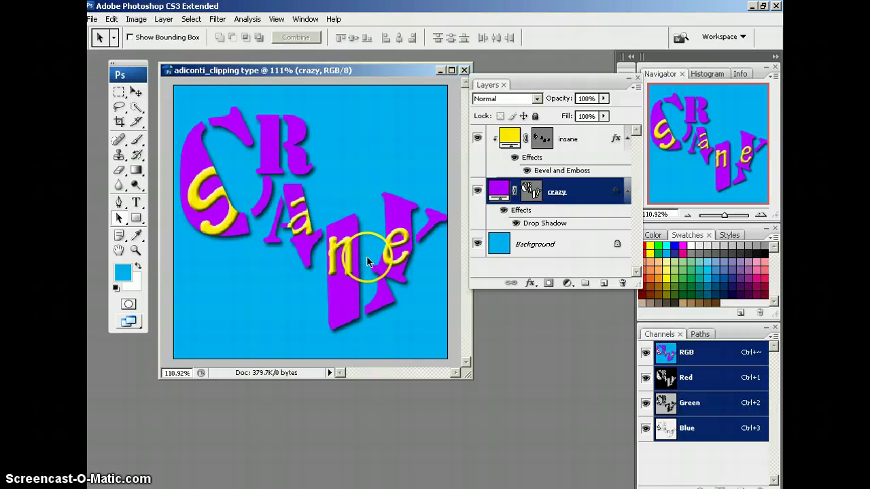
- Save the design as a layered PSD under its suggested clipping type name in the graphicsphotoshop 2012 folder, with maximized compatibility
{"action": "left_click", "coordinate": [91, 20]}
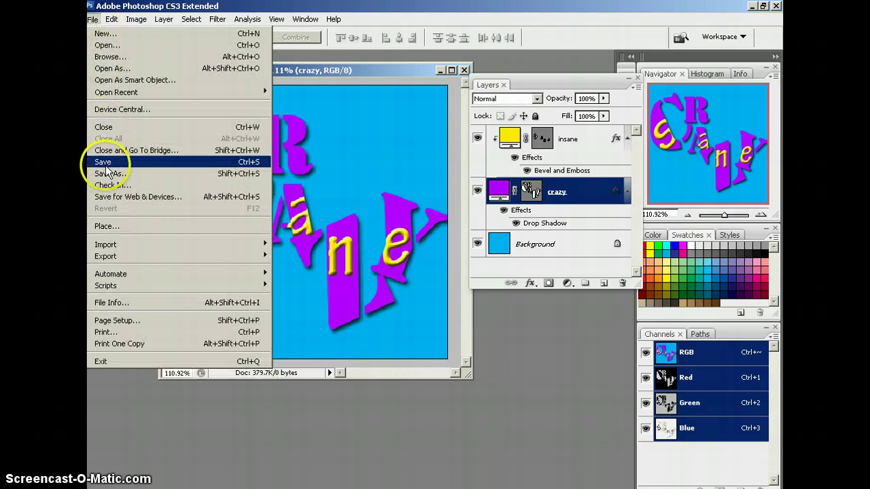
{"action": "left_click", "coordinate": [106, 163]}
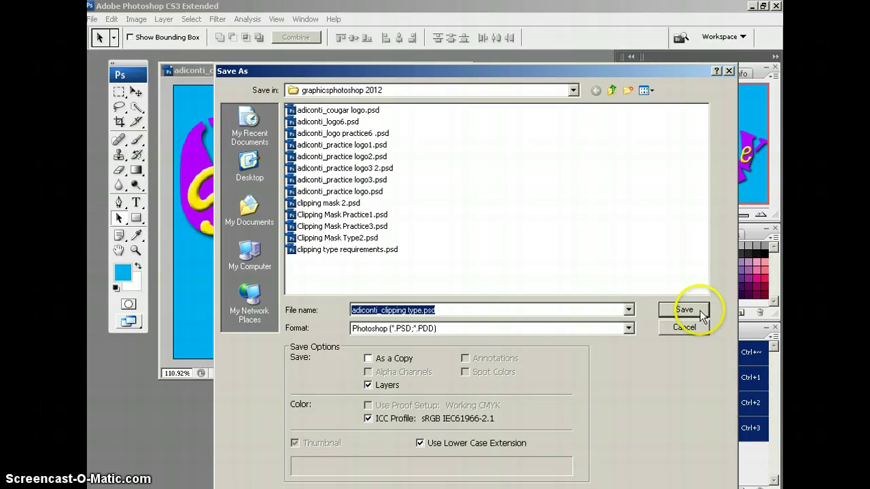
{"action": "left_click", "coordinate": [700, 311]}
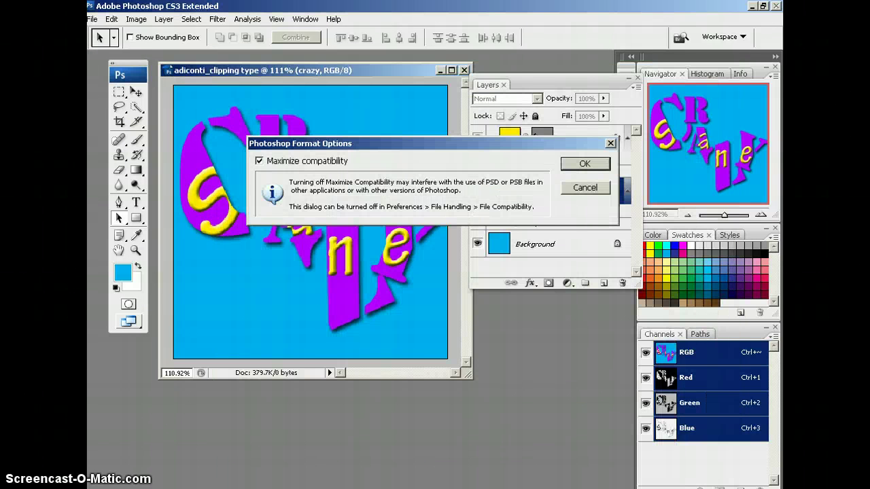
{"action": "left_click", "coordinate": [586, 163]}
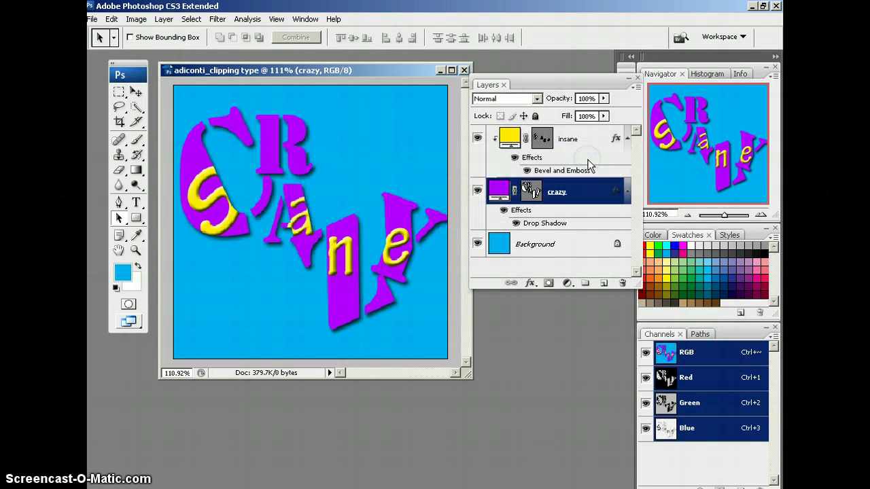